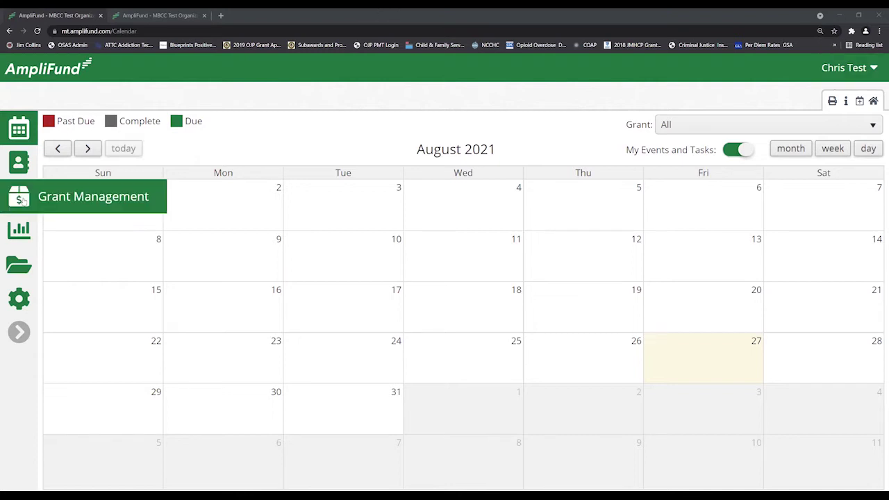
Open the award details of No-Match Test 1 - Award from the grants list in a new browser tab and switch to it
{"action": "mouse_move", "coordinate": [41, 212]}
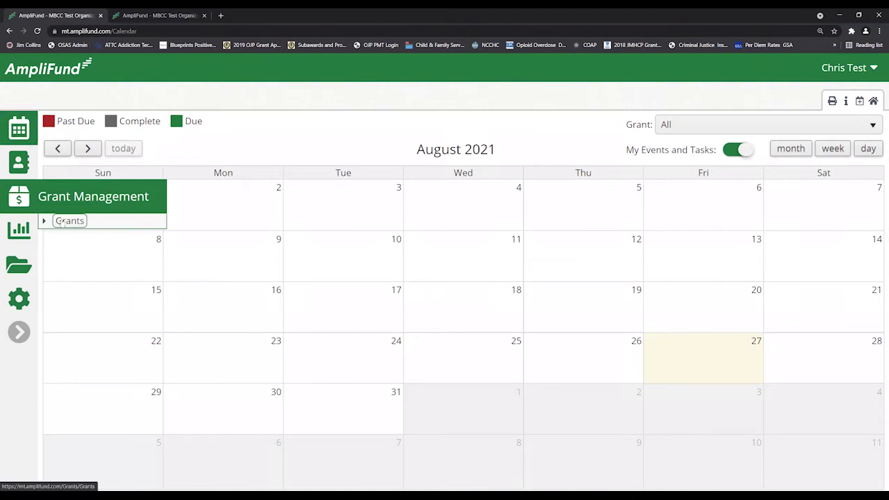
{"action": "left_click", "coordinate": [62, 222]}
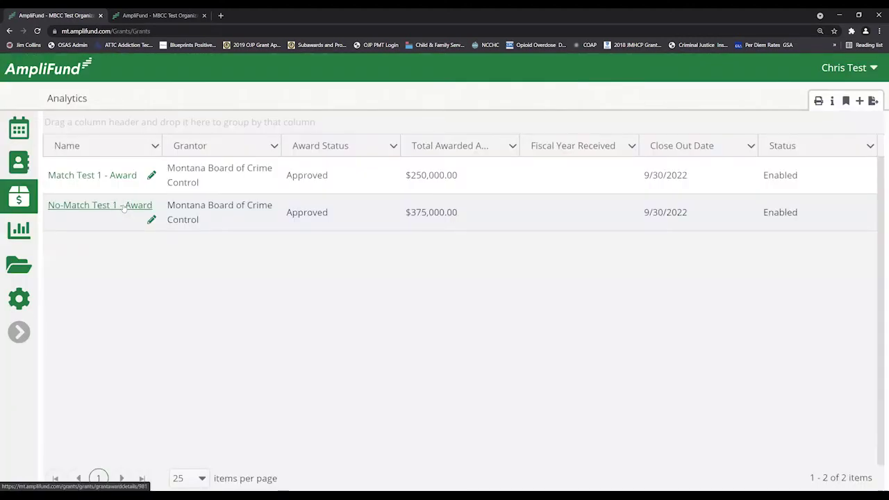
{"action": "right_click", "coordinate": [123, 209]}
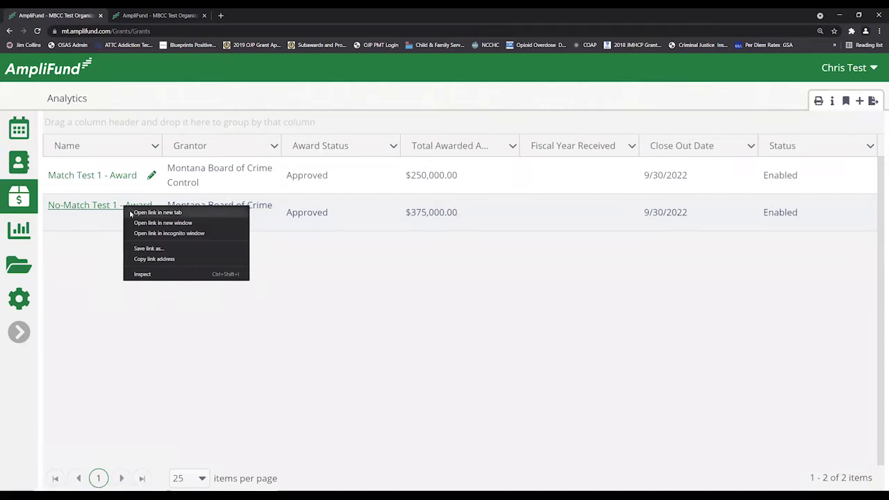
{"action": "left_click", "coordinate": [130, 212]}
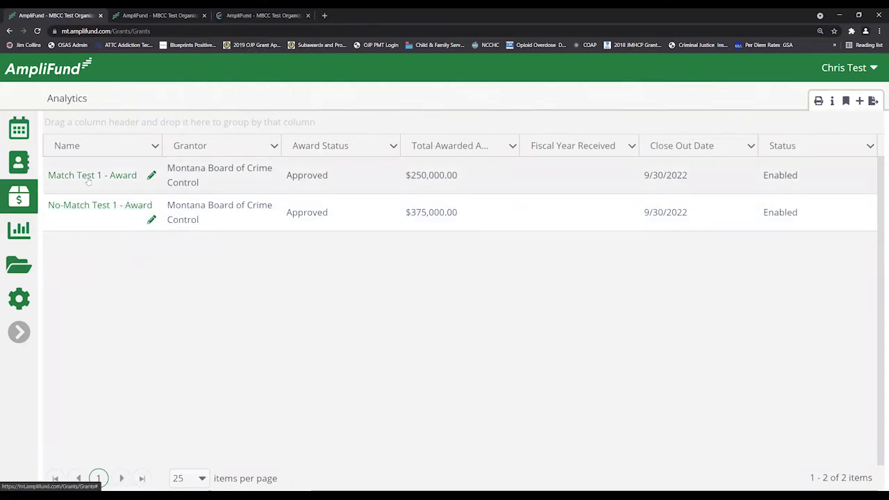
{"action": "left_click", "coordinate": [233, 15]}
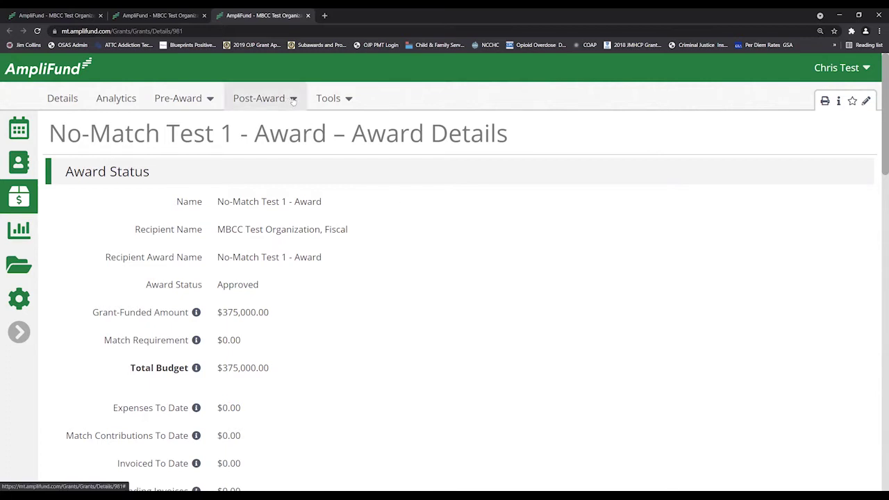
Open the award's post-award Performance Strategies in a new browser tab and switch to it
{"action": "left_click", "coordinate": [210, 100]}
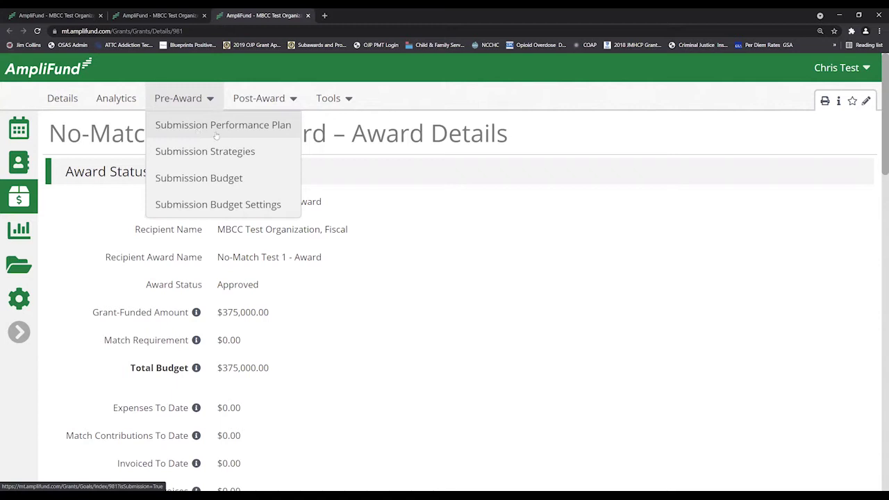
{"action": "left_click", "coordinate": [294, 100]}
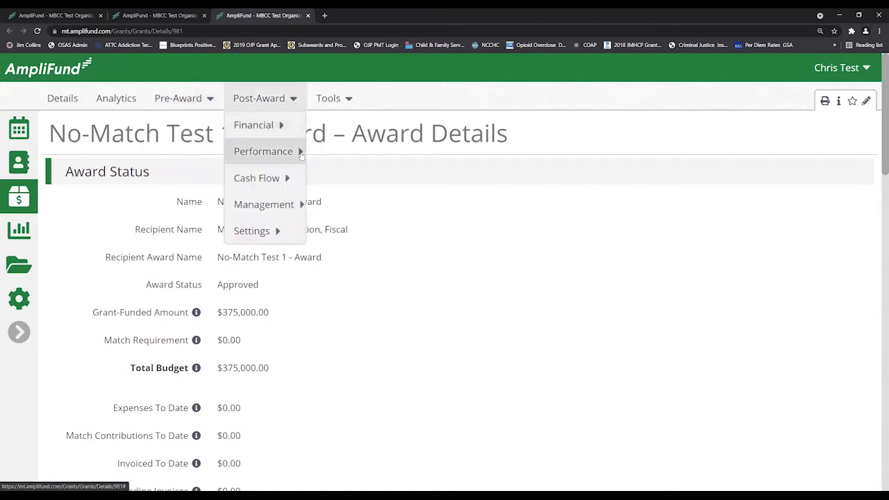
{"action": "mouse_move", "coordinate": [302, 155]}
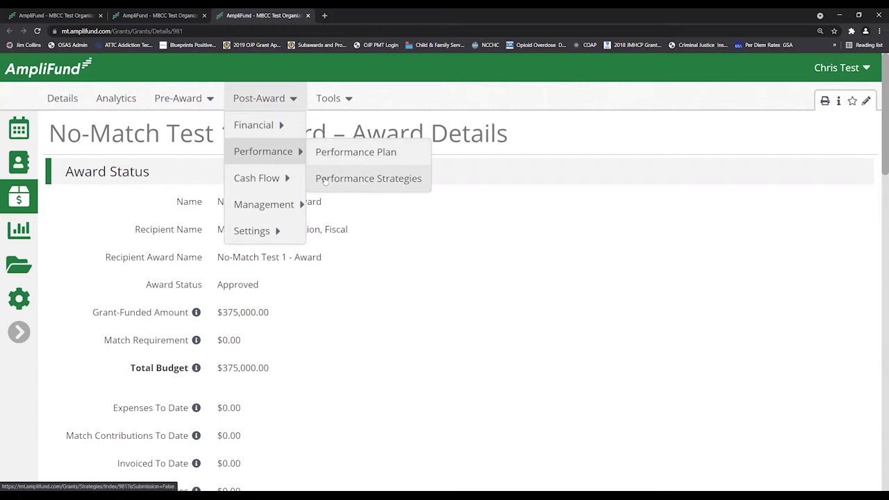
{"action": "right_click", "coordinate": [325, 180]}
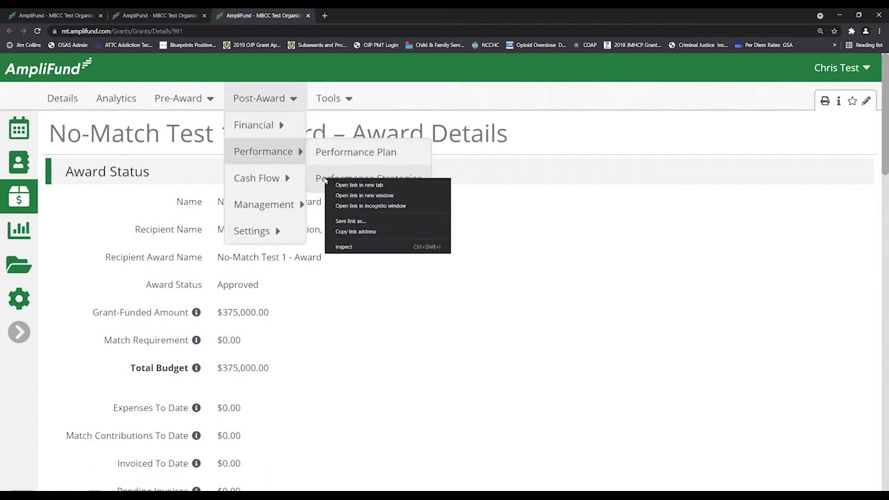
{"action": "left_click", "coordinate": [340, 186]}
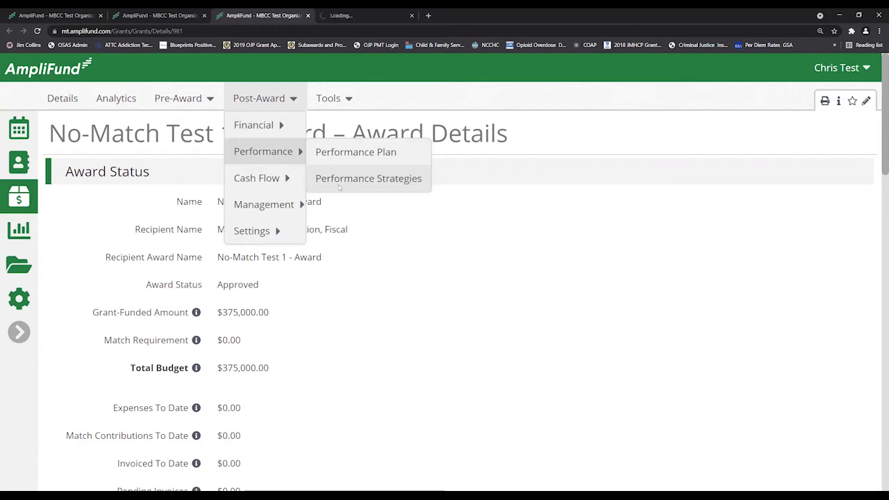
{"action": "left_click", "coordinate": [368, 16]}
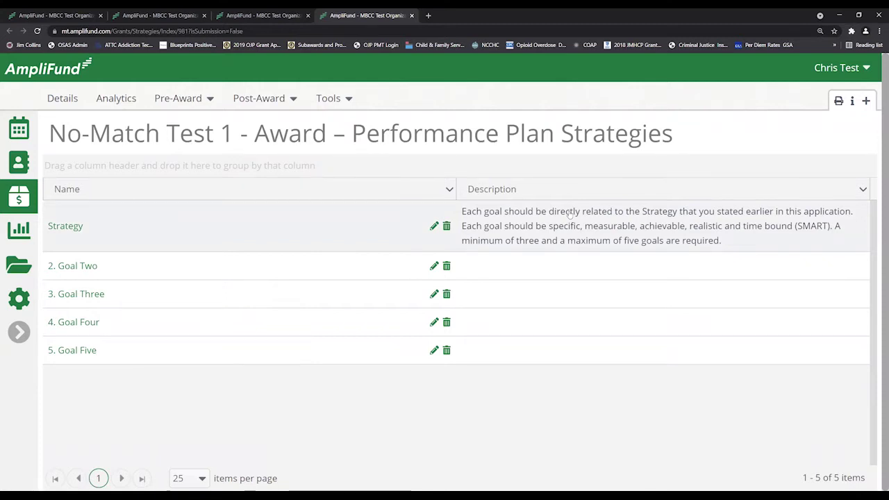
{"action": "left_click", "coordinate": [867, 69]}
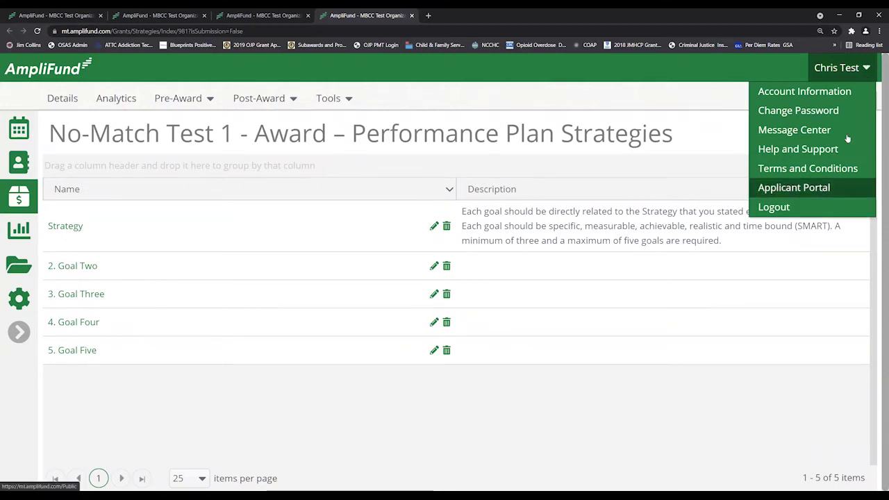
{"action": "right_click", "coordinate": [826, 194]}
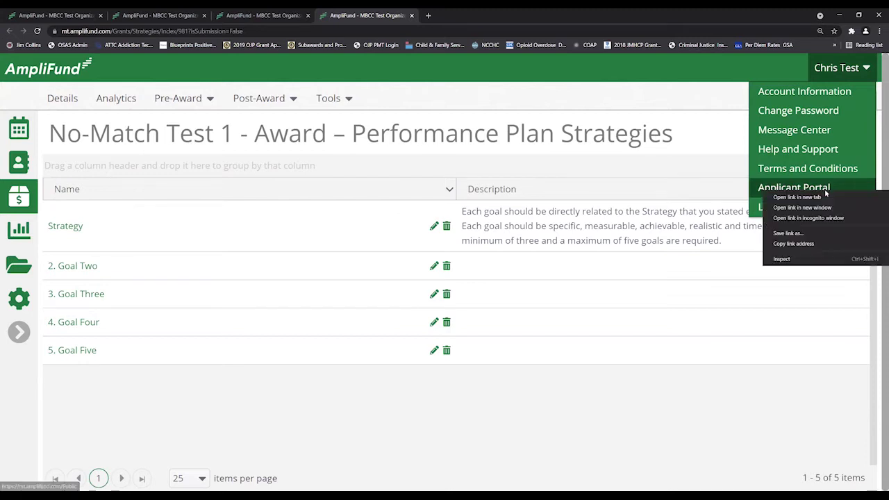
{"action": "left_click", "coordinate": [505, 71]}
Open the "Response - 5. Strategy" form of the MBCC Test application in the applicant portal and select the text in its Strategy field
{"action": "left_click", "coordinate": [165, 14]}
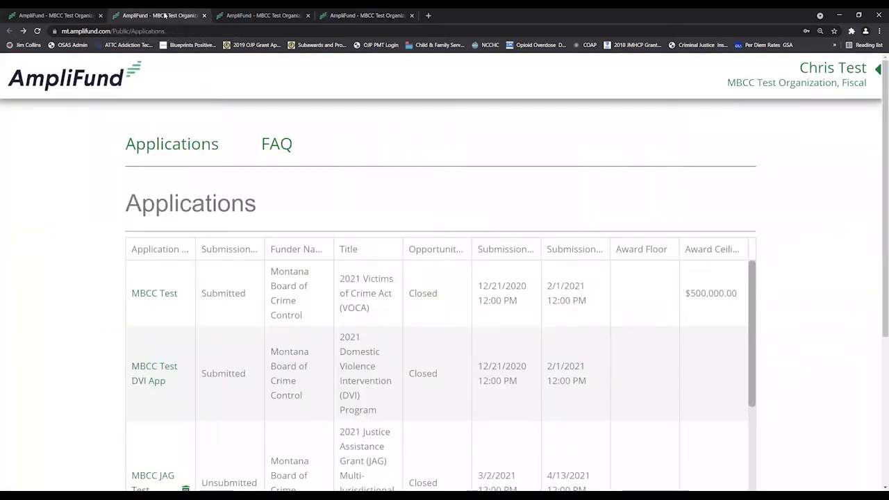
{"action": "left_click", "coordinate": [151, 296]}
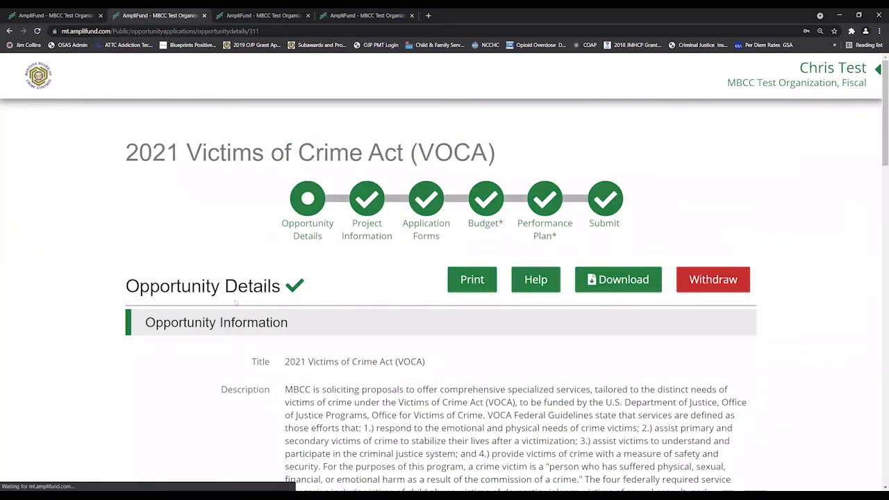
{"action": "left_click", "coordinate": [430, 200]}
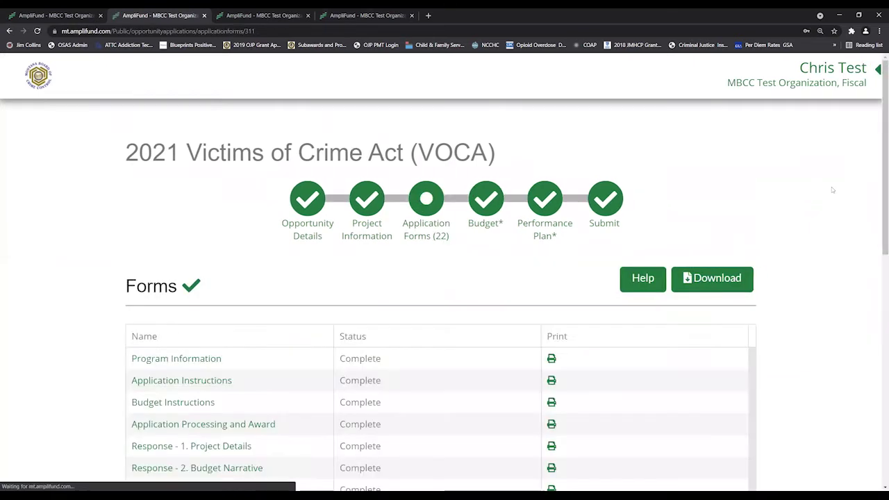
{"action": "scroll", "coordinate": [816, 200], "scroll_direction": "down", "scroll_amount": 3}
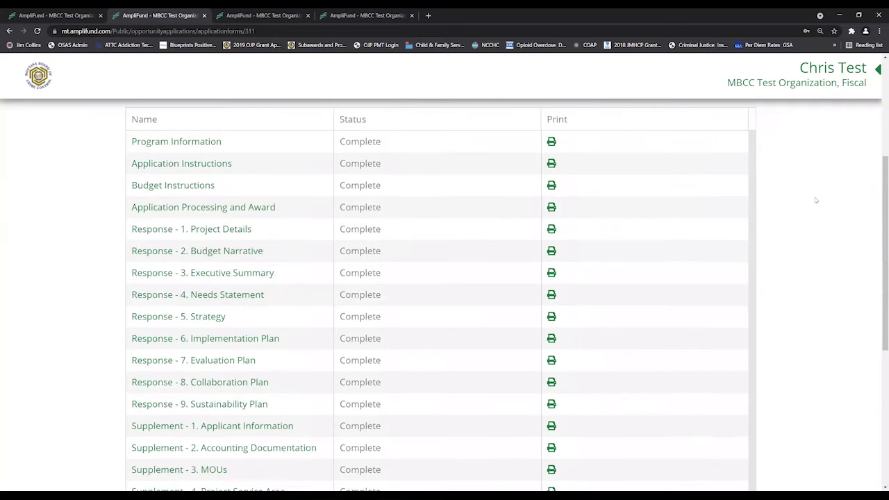
{"action": "left_click", "coordinate": [174, 318]}
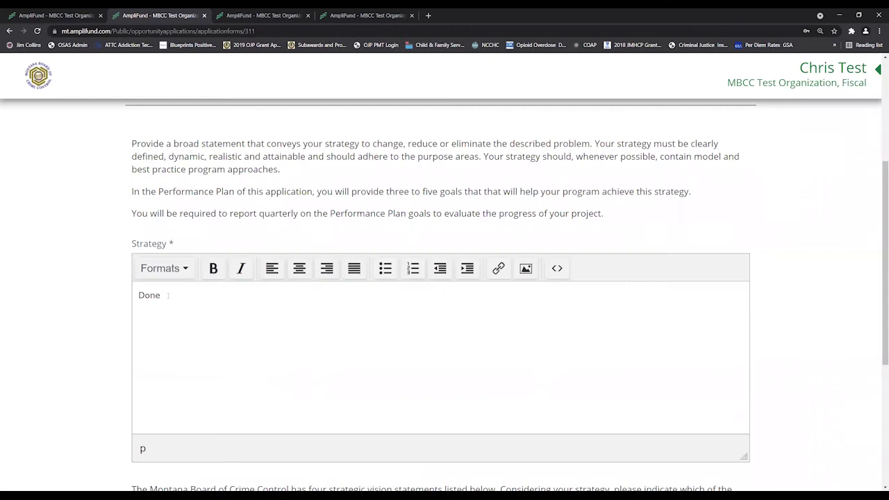
{"action": "left_click_drag", "start_coordinate": [160, 295], "coordinate": [138, 296]}
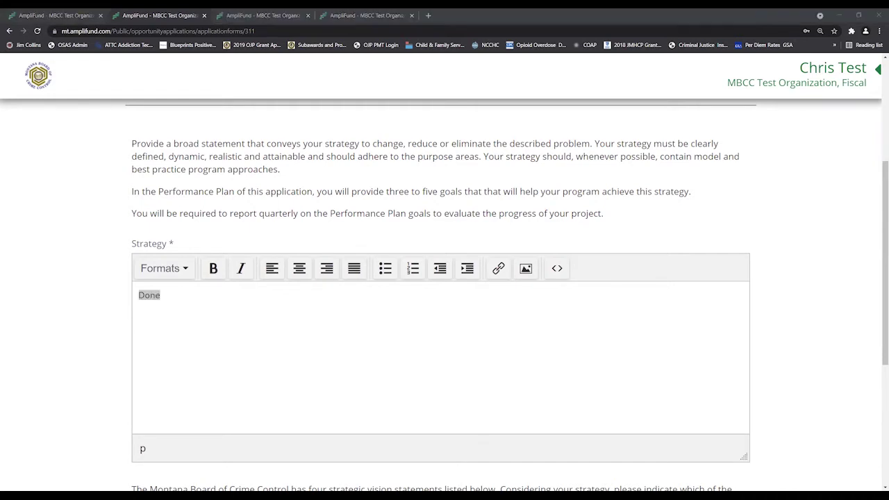
Replace the award strategy's description with the application form's paragraph from "Provide a broad statement" to "best practice program approaches." and save it
{"action": "left_click", "coordinate": [348, 19]}
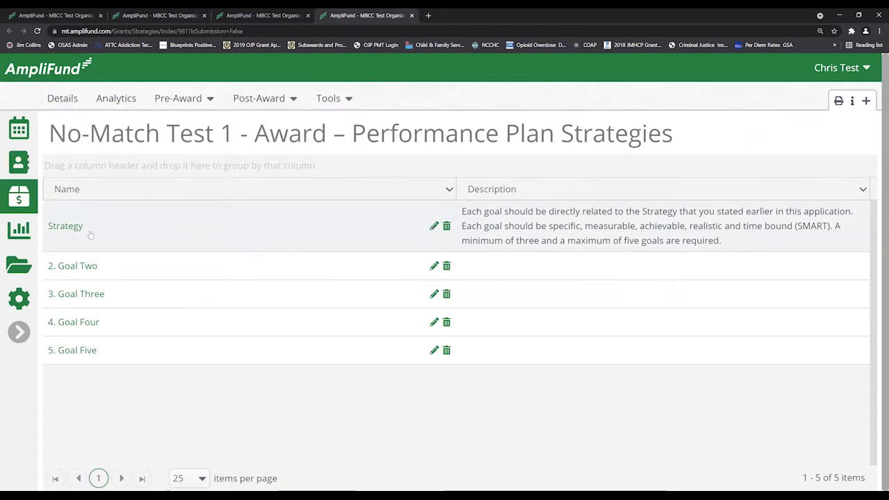
{"action": "left_click", "coordinate": [433, 226]}
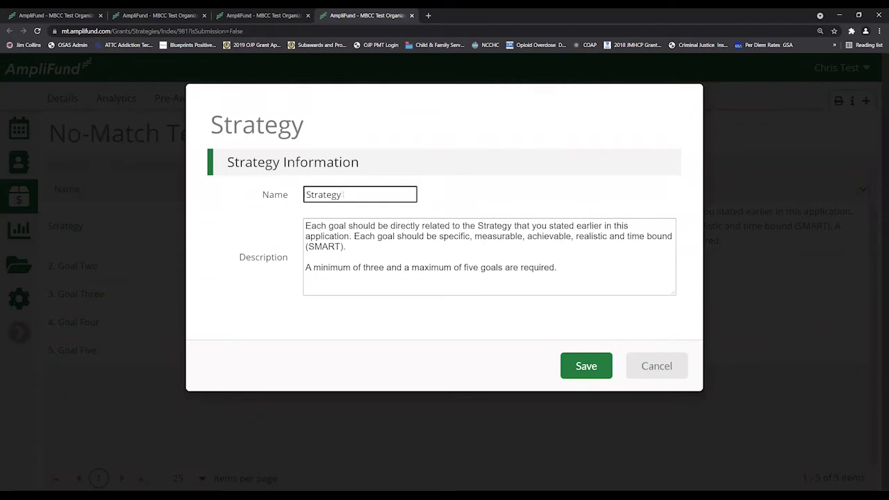
{"action": "left_click_drag", "start_coordinate": [573, 273], "coordinate": [302, 228]}
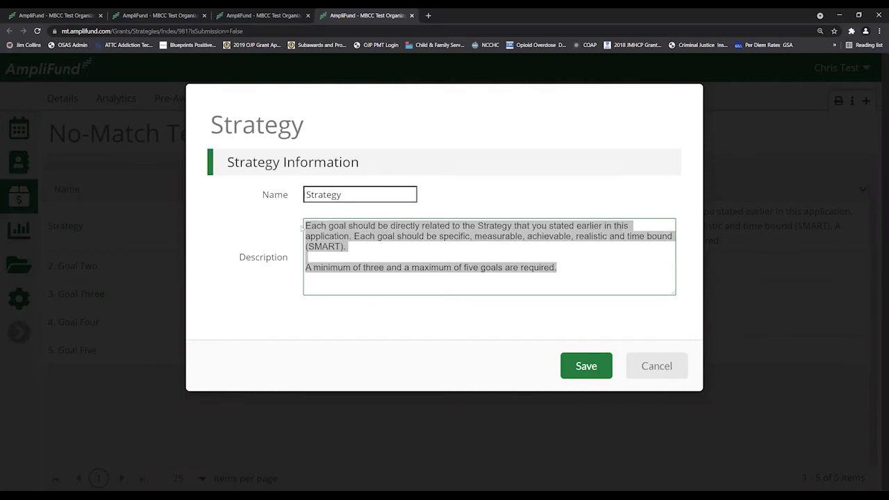
{"action": "type", "text": "Provide a broad statement that conveys your strategy to change, reduce or eliminate the described problem. Your strategy must be clearly defined, dynamic, realistic and attainable and should adhere to the purpose areas. Your strategy should, whenever possible, contain model and best practice program approaches."}
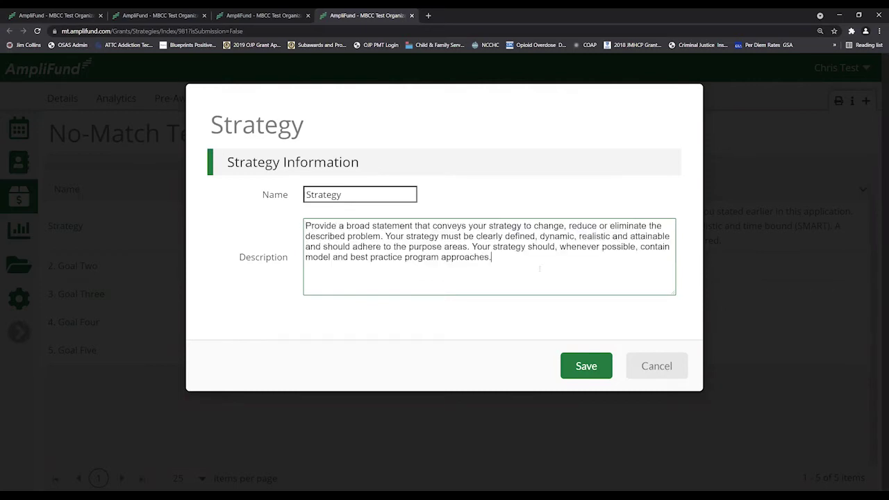
{"action": "left_click", "coordinate": [587, 367]}
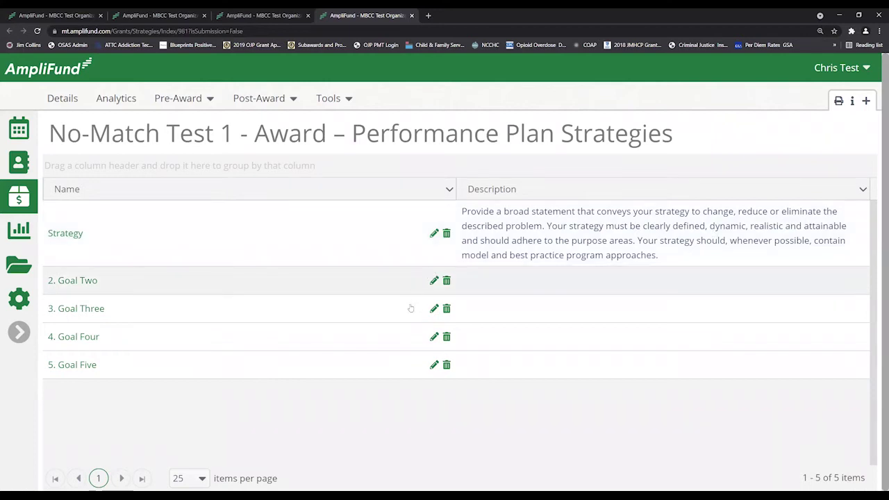
Start deleting the "2. Goal Two" strategy and cancel the deletion
{"action": "left_click", "coordinate": [447, 281]}
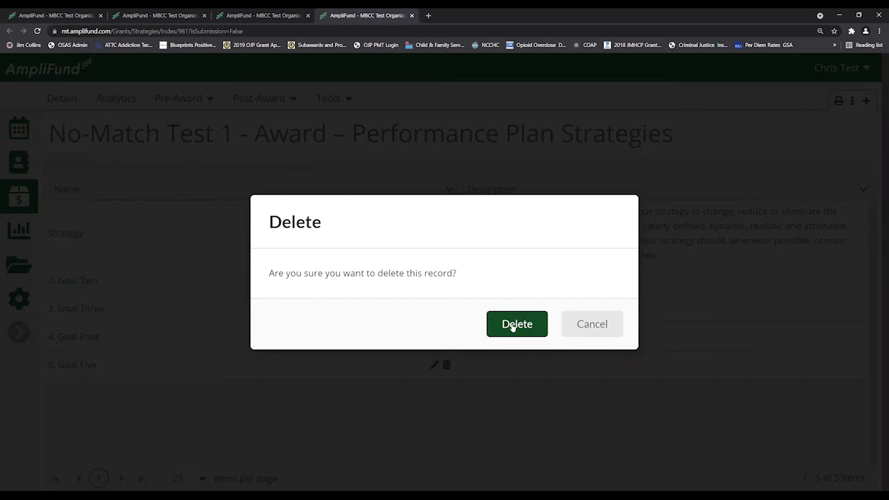
{"action": "left_click", "coordinate": [584, 325]}
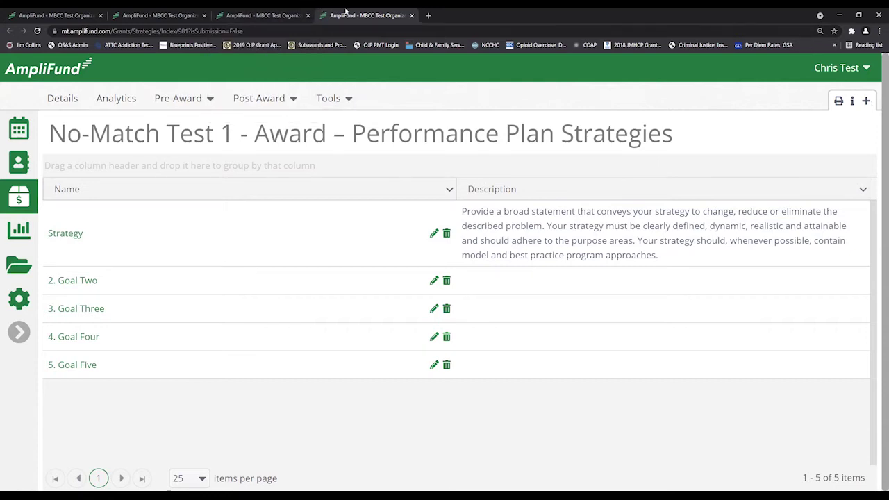
Close the strategies page and open the post-award Performance Plan of No-Match Test 1 - Award
{"action": "left_click", "coordinate": [412, 15]}
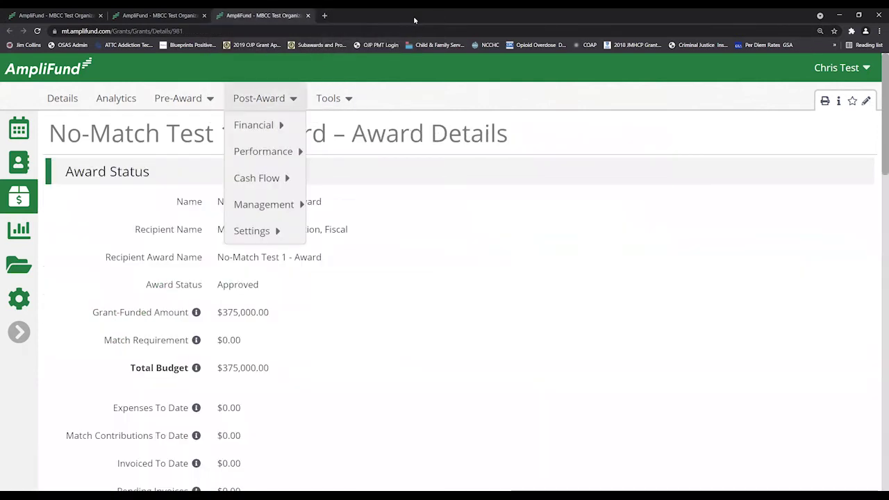
{"action": "left_click", "coordinate": [291, 101]}
{"action": "mouse_move", "coordinate": [294, 154]}
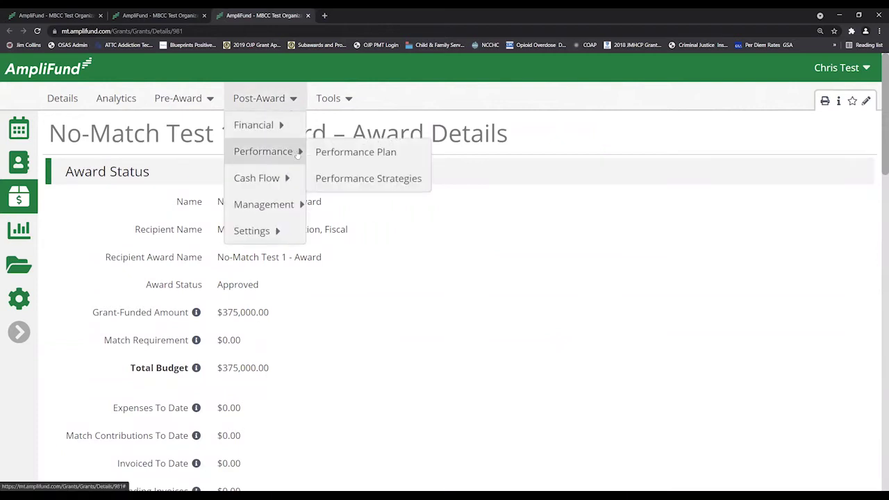
{"action": "left_click", "coordinate": [348, 154]}
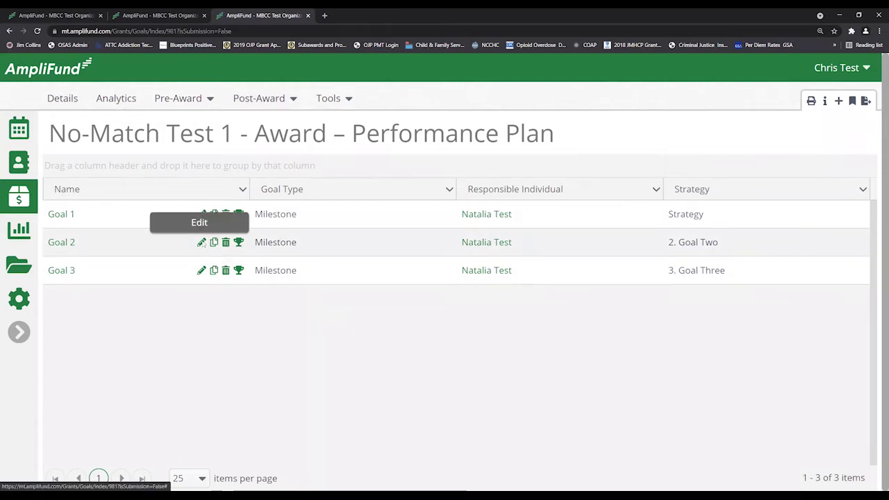
Edit Goal 2, assigning it to the strategy named Strategy and setting its goal type to Narrative
{"action": "left_click", "coordinate": [201, 242]}
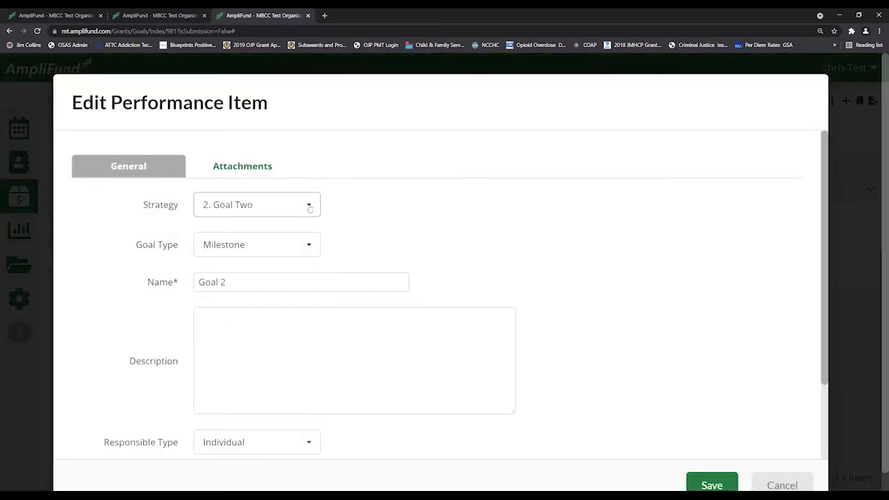
{"action": "left_click", "coordinate": [309, 205]}
{"action": "left_click", "coordinate": [299, 231]}
{"action": "left_click", "coordinate": [309, 247]}
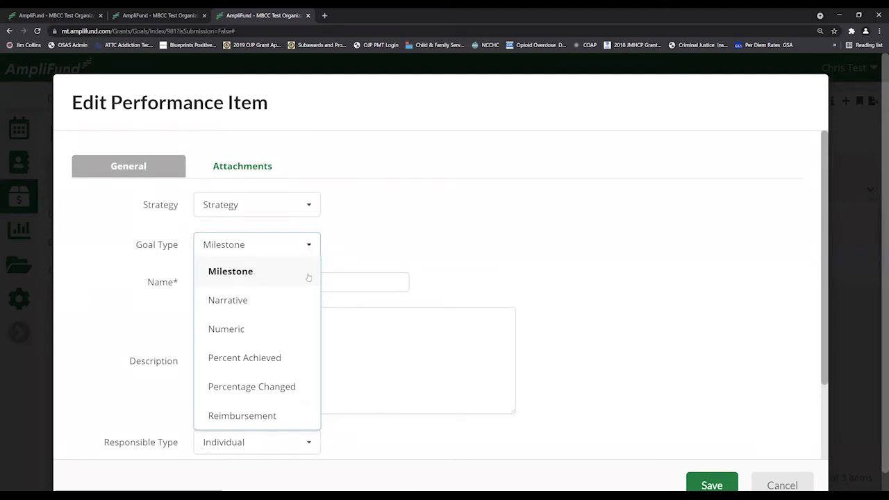
{"action": "left_click", "coordinate": [303, 299]}
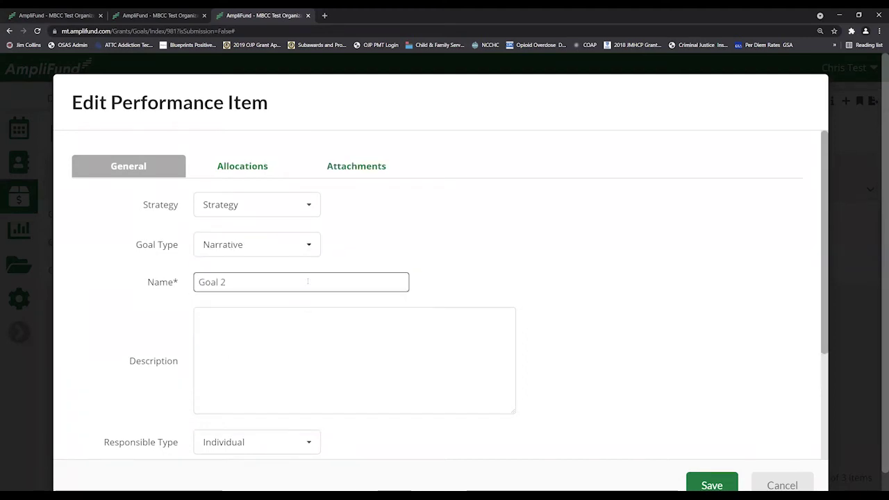
Rename the performance item as "narrative" and leave its description empty
{"action": "left_click_drag", "start_coordinate": [307, 281], "coordinate": [190, 279]}
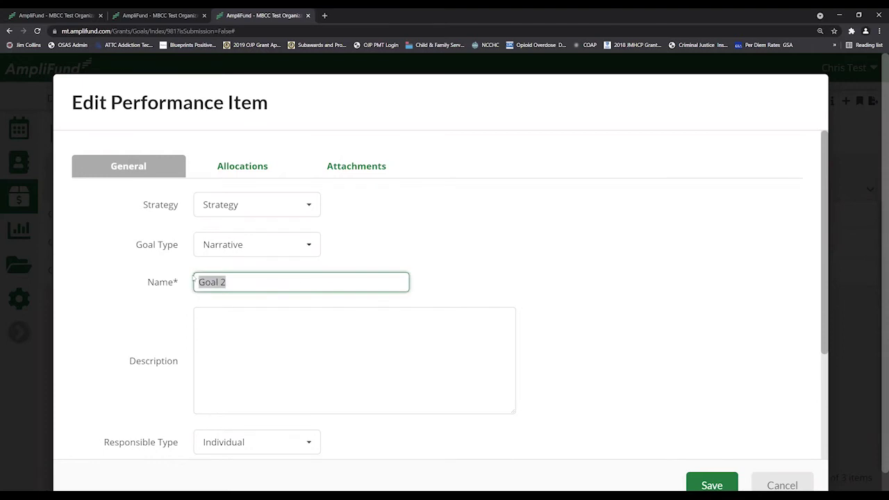
{"action": "type", "text": "narrative"}
{"action": "left_click", "coordinate": [270, 341]}
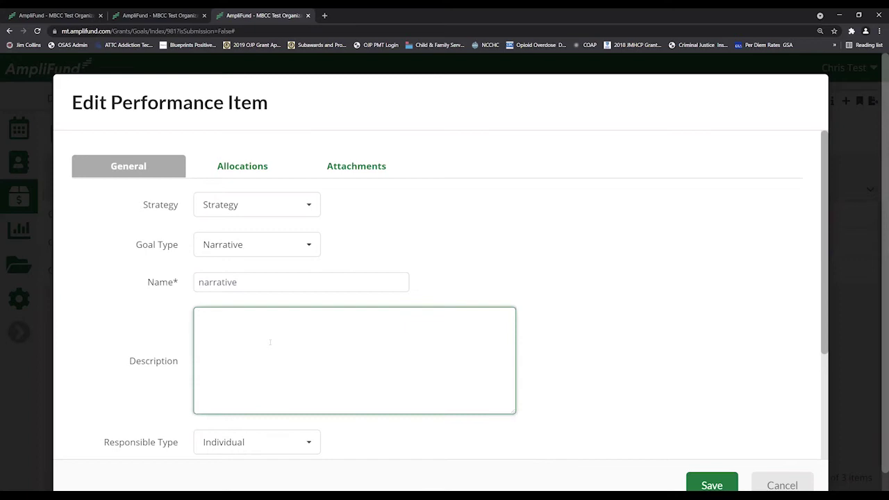
{"action": "left_click", "coordinate": [674, 302]}
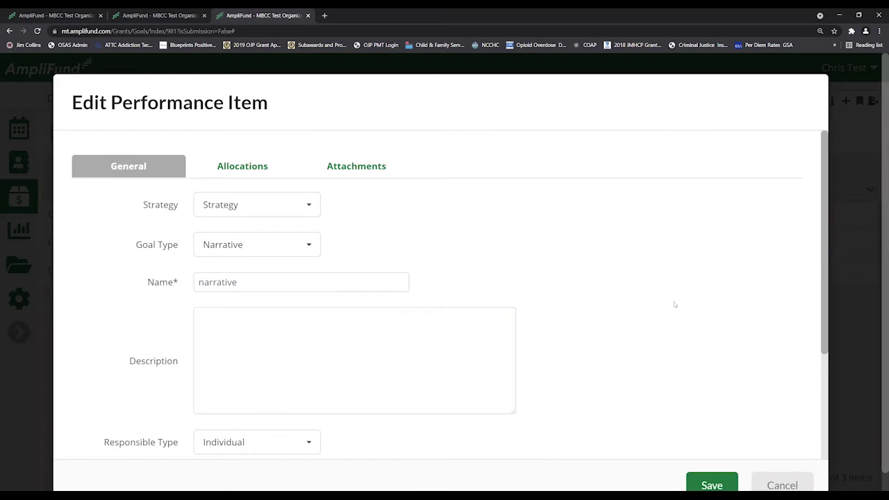
Keep the performance item's responsible type as Individual and assign it to a different responsible individual
{"action": "scroll", "coordinate": [674, 301], "scroll_direction": "down", "scroll_amount": 3}
{"action": "left_click", "coordinate": [312, 293]}
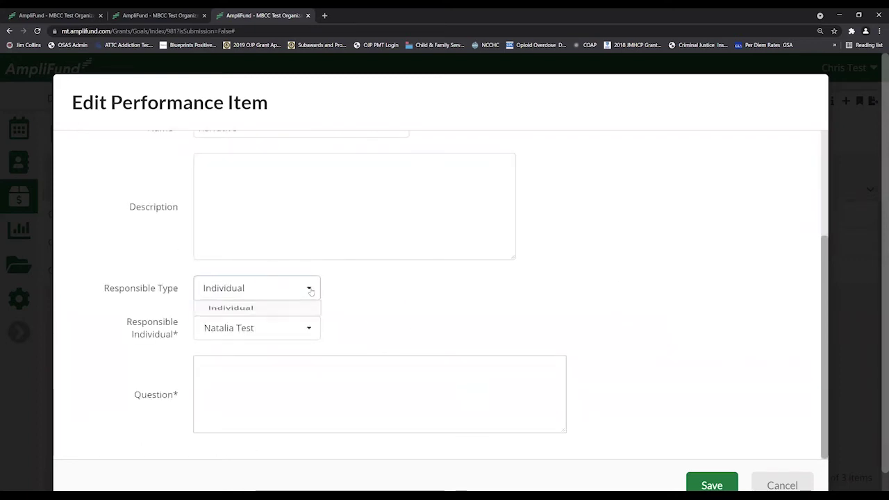
{"action": "left_click", "coordinate": [306, 313]}
{"action": "left_click", "coordinate": [308, 328]}
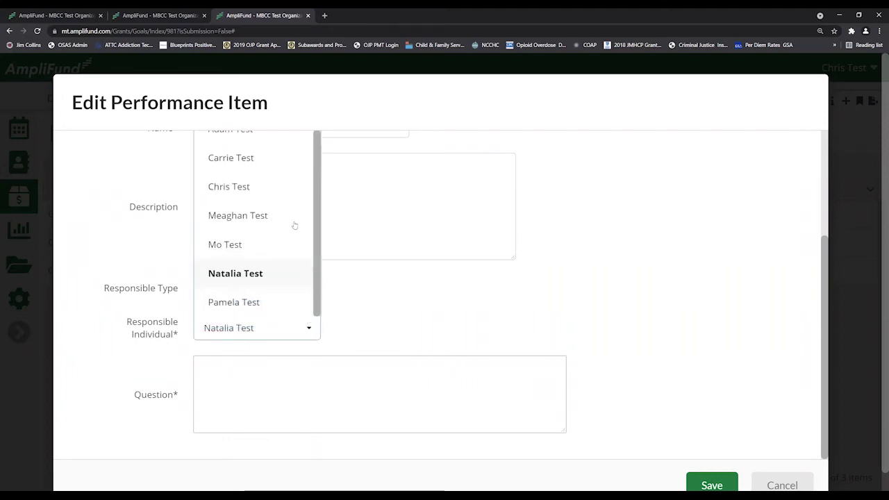
{"action": "left_click", "coordinate": [278, 161]}
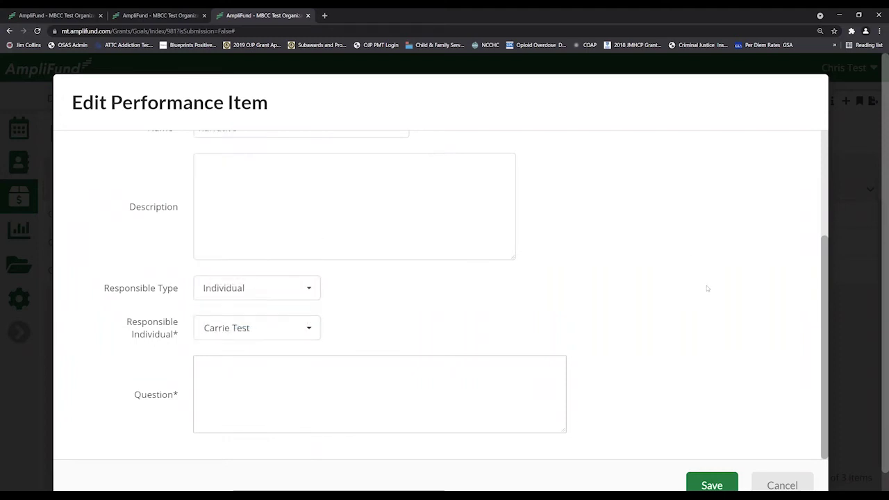
Enter "Progress is toward completion of this goal." as the narrative item's question and save the performance item
{"action": "left_click", "coordinate": [359, 388]}
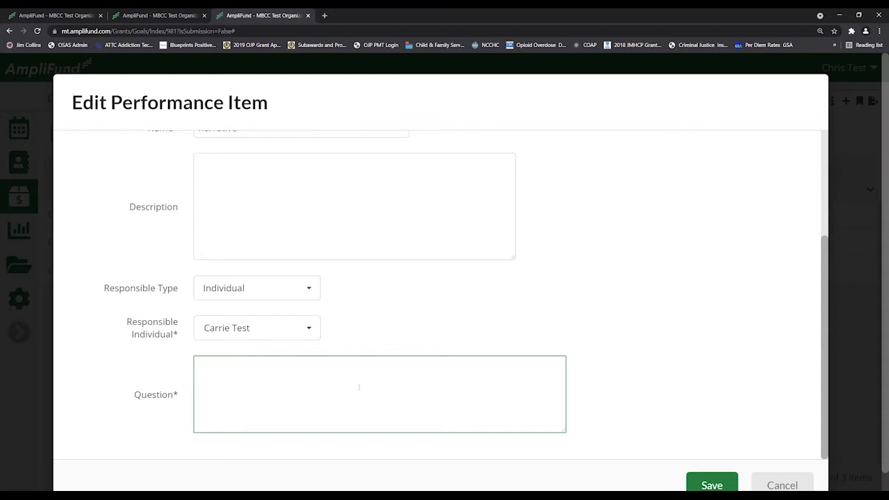
{"action": "type", "text": "Preog"}
{"action": "key", "text": "BackSpace"}
{"action": "key", "text": "BackSpace"}
{"action": "key", "text": "BackSpace"}
{"action": "type", "text": "ogress"}
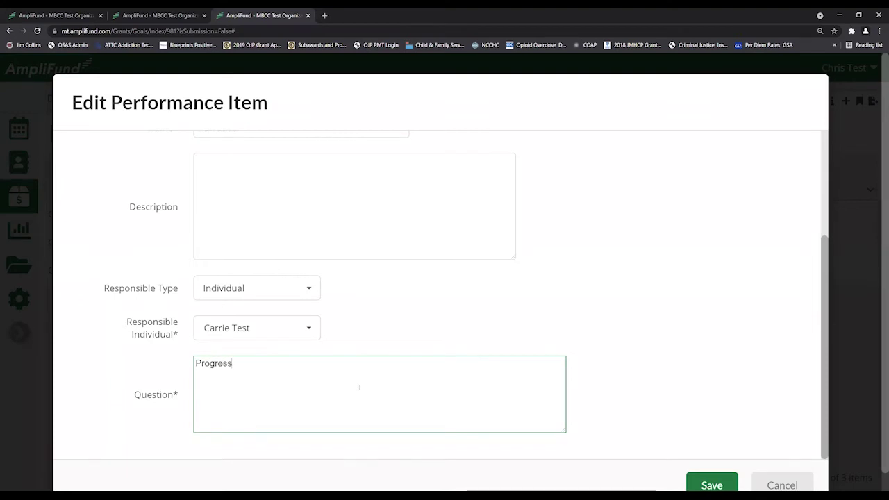
{"action": "type", "text": " is toward "}
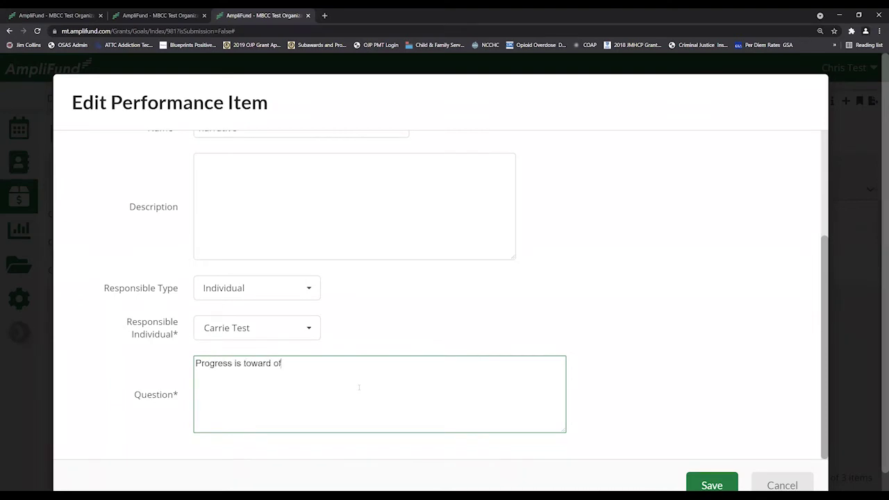
{"action": "type", "text": "completion of this goal."}
{"action": "left_click", "coordinate": [712, 485]}
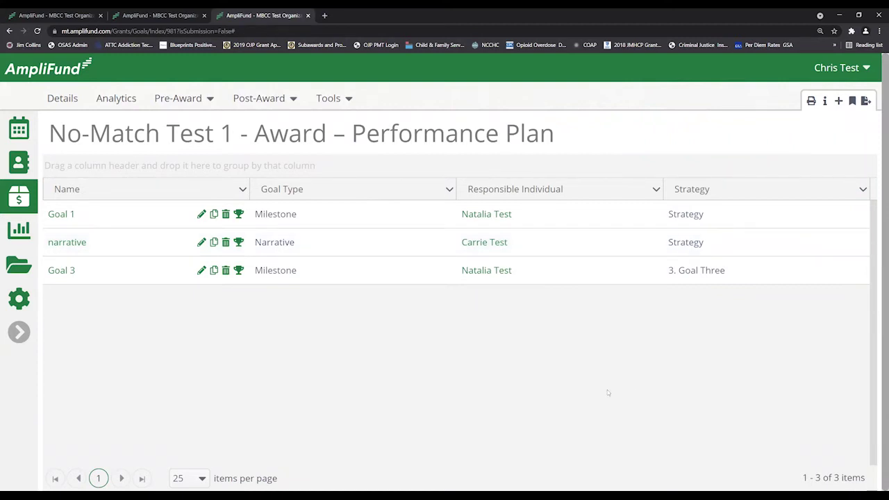
Reopen the post-award Performance Plan of No-Match Test 1 - Award to review its goals
{"action": "left_click", "coordinate": [295, 105]}
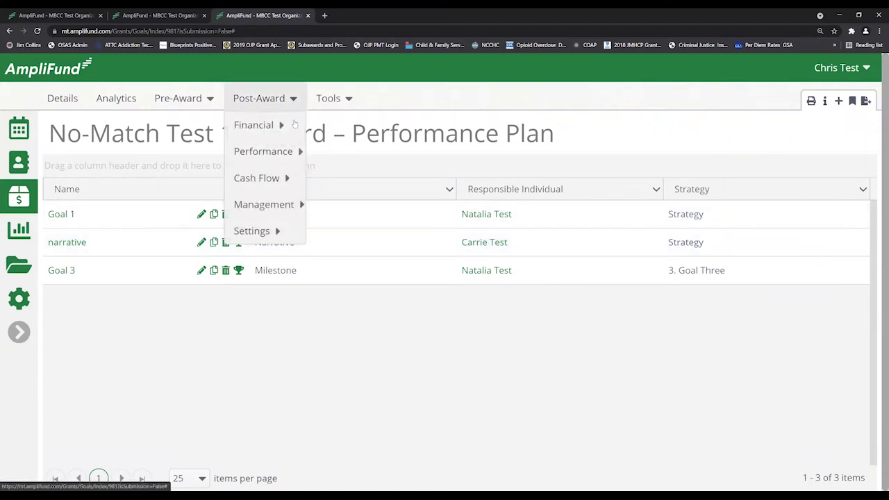
{"action": "mouse_move", "coordinate": [295, 154]}
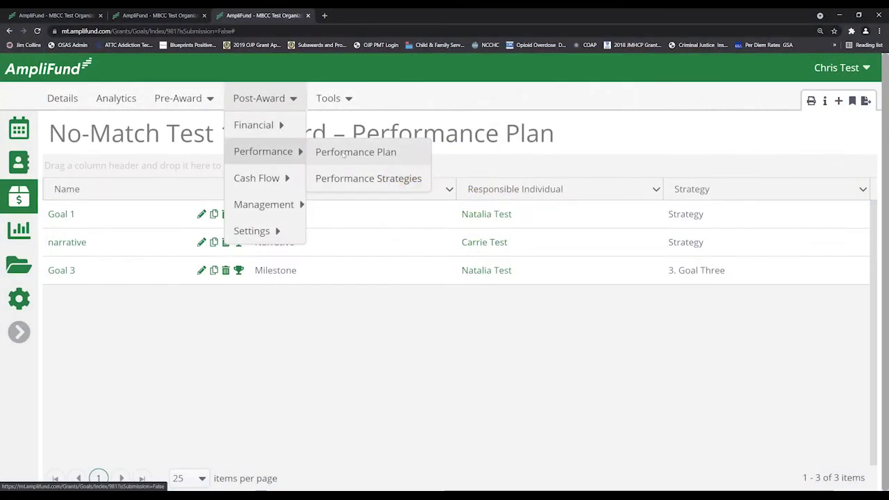
{"action": "left_click", "coordinate": [344, 153]}
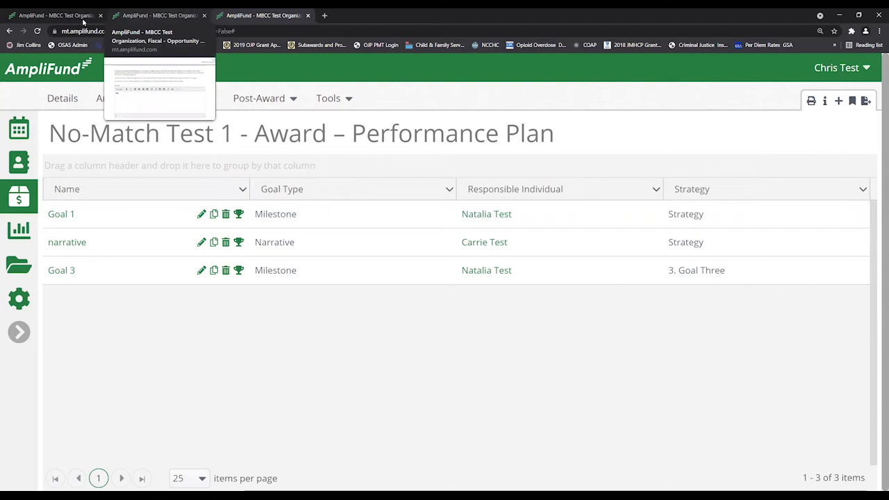
Open Match Test 1 - Award from the awards list and review its pre-award Submission Performance Plan and Submission Strategies
{"action": "left_click", "coordinate": [65, 16]}
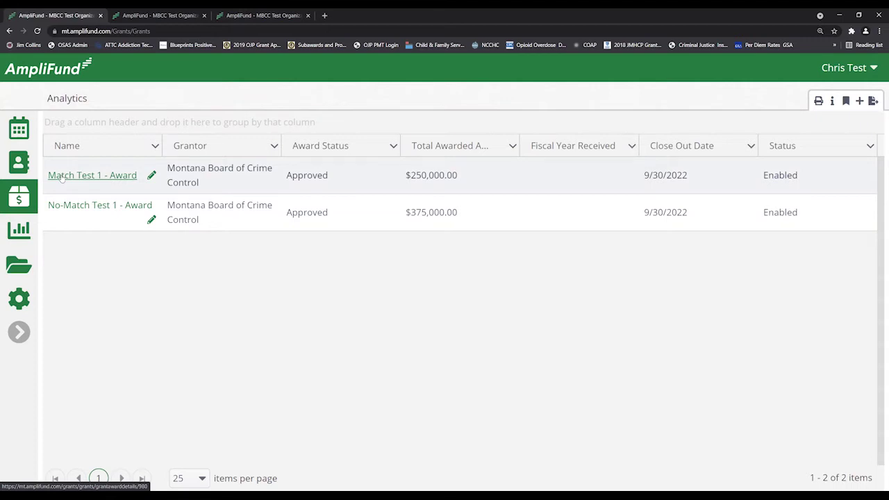
{"action": "left_click", "coordinate": [62, 178]}
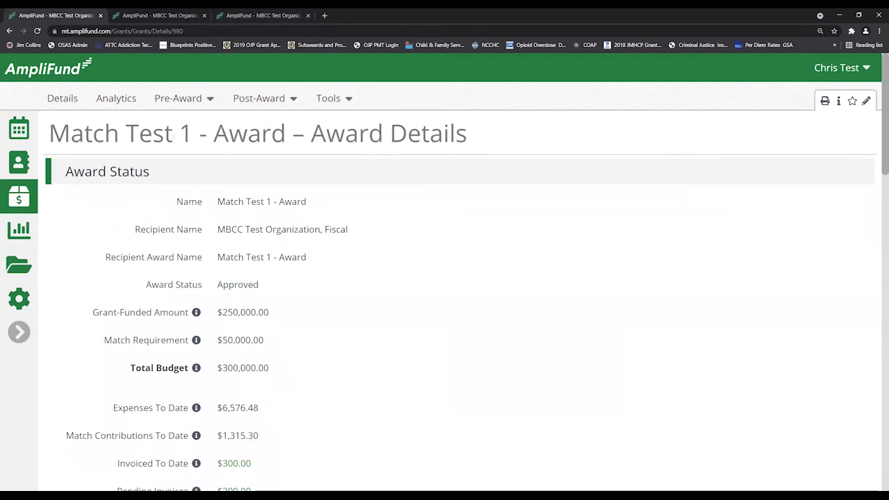
{"action": "left_click", "coordinate": [212, 101]}
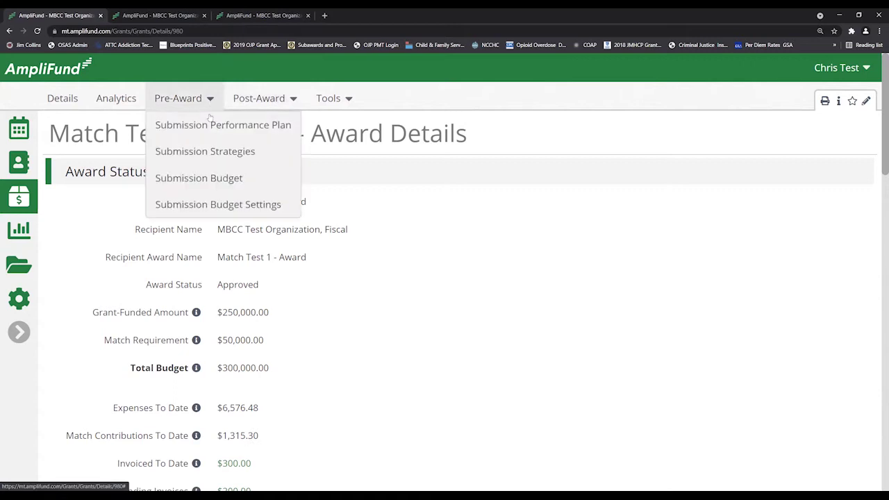
{"action": "left_click", "coordinate": [207, 130]}
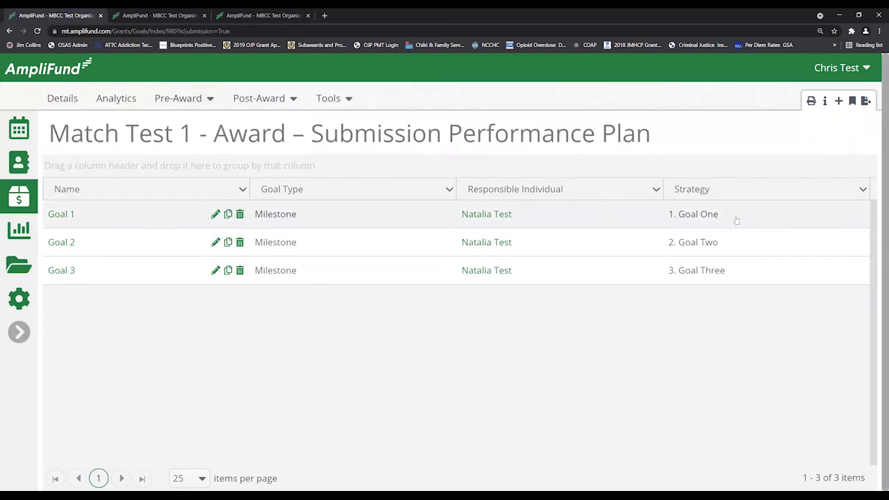
{"action": "left_click", "coordinate": [205, 100]}
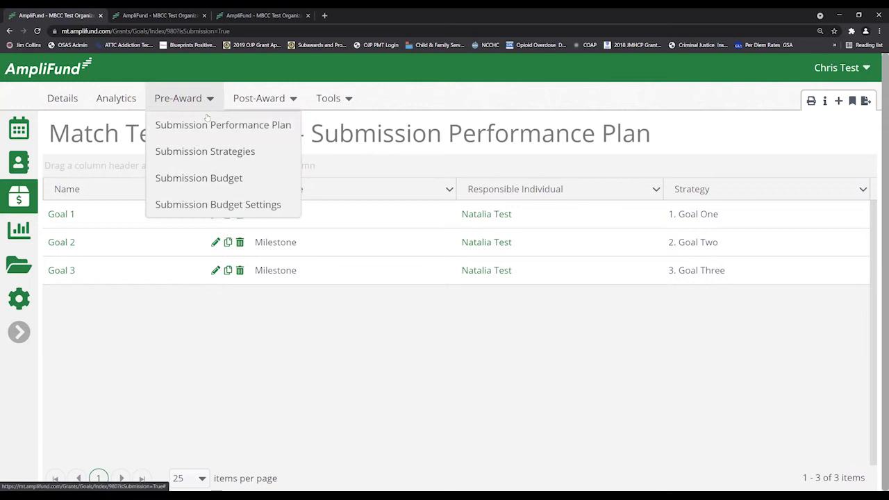
{"action": "left_click", "coordinate": [206, 153]}
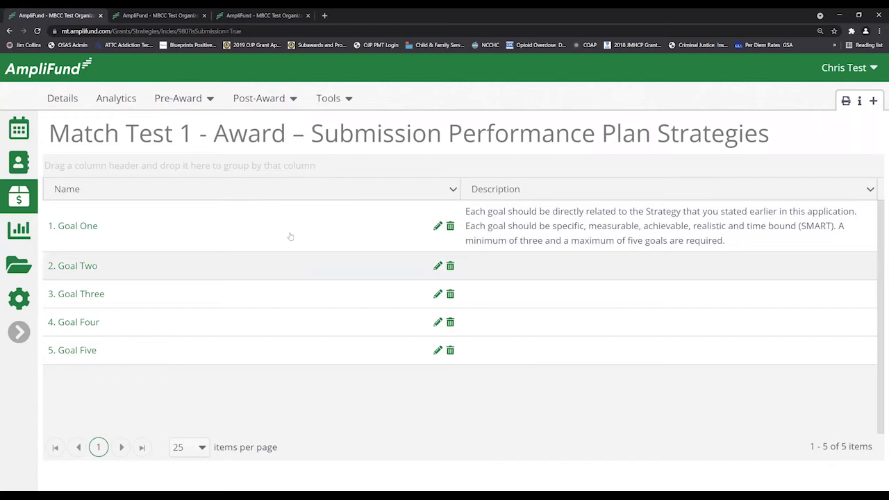
View the post-award Performance Strategies of Match Test 1 - Award, inspecting the youth recidivism strategy's edit form without saving
{"action": "left_click", "coordinate": [292, 101]}
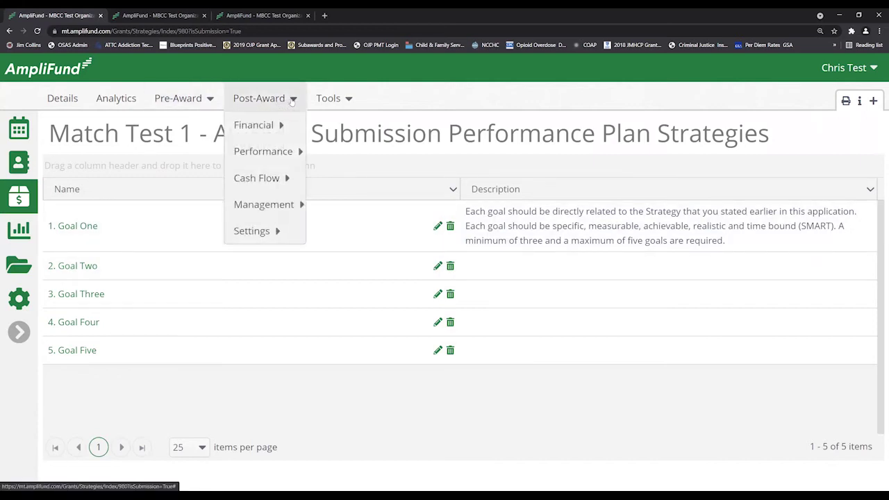
{"action": "mouse_move", "coordinate": [291, 159]}
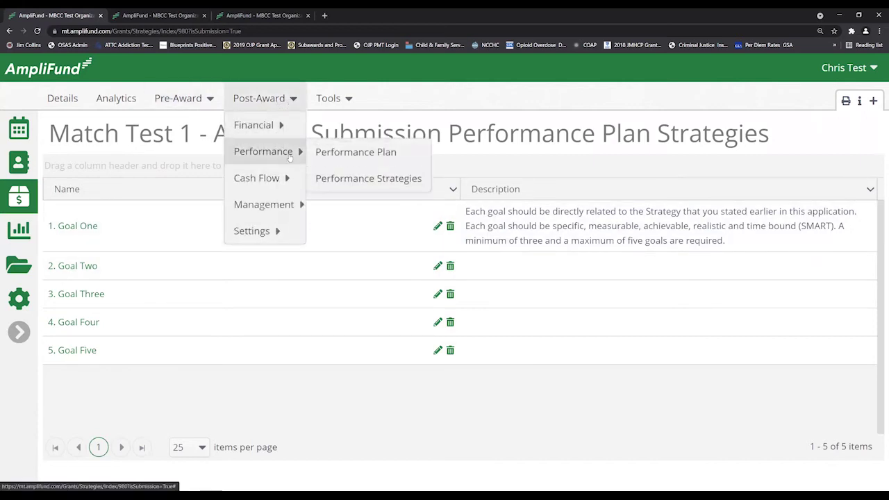
{"action": "left_click", "coordinate": [345, 182]}
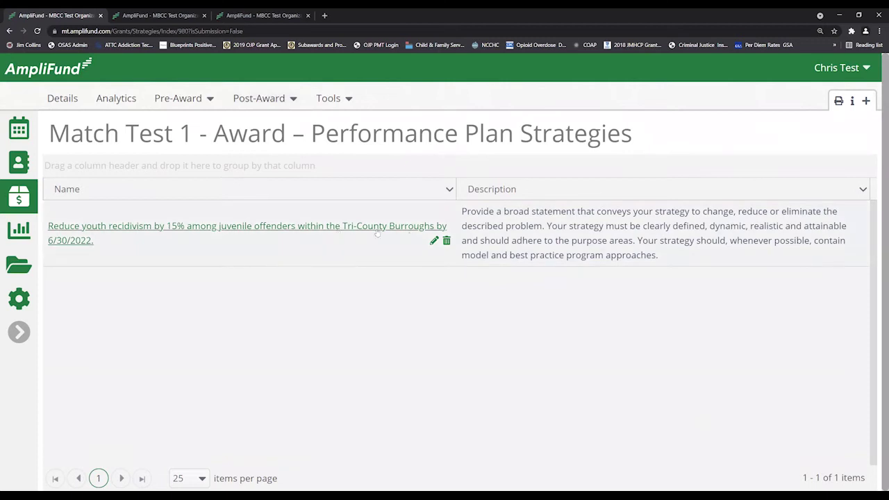
{"action": "left_click", "coordinate": [433, 240]}
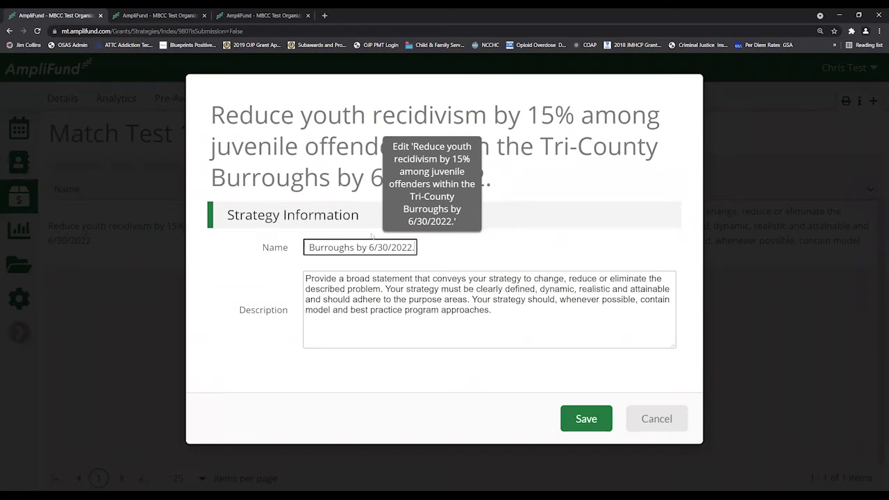
{"action": "left_click", "coordinate": [660, 425]}
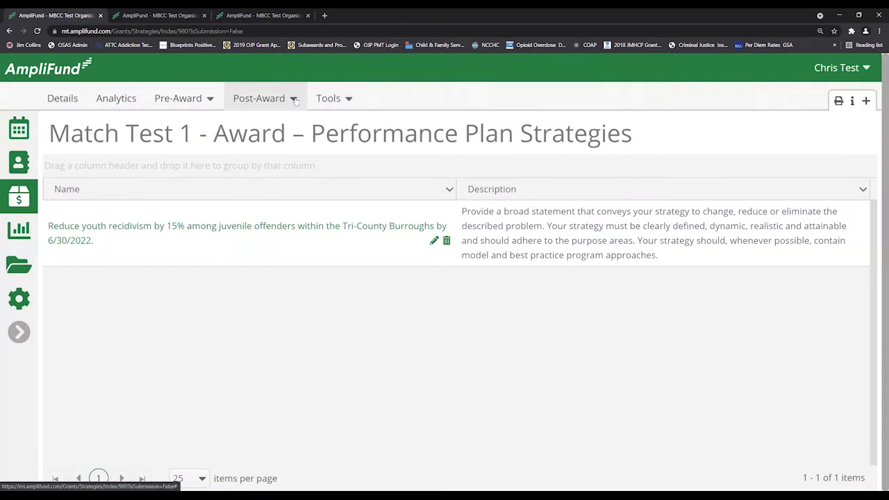
Open the post-award Performance Plan of Match Test 1 - Award
{"action": "left_click", "coordinate": [294, 100]}
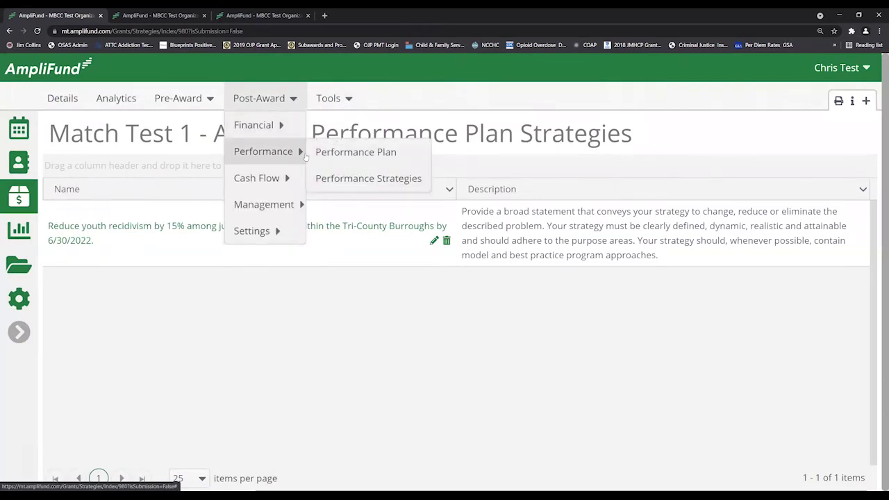
{"action": "left_click", "coordinate": [323, 157]}
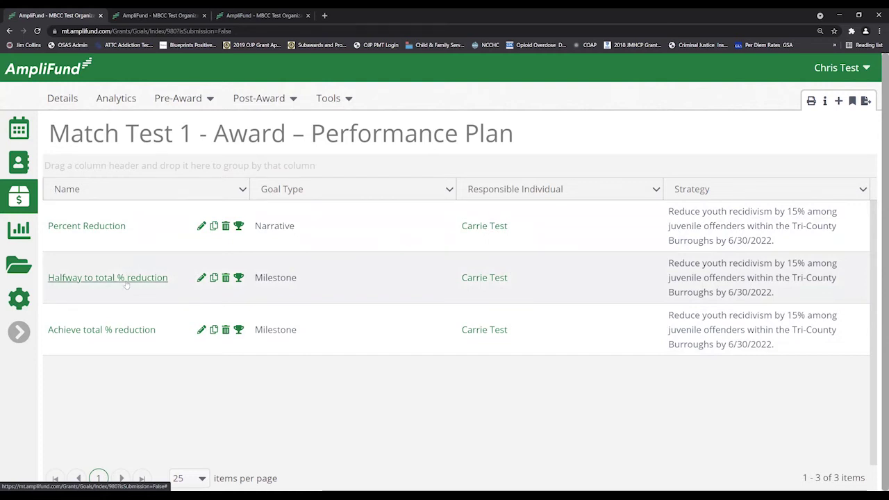
{"action": "left_click", "coordinate": [136, 284]}
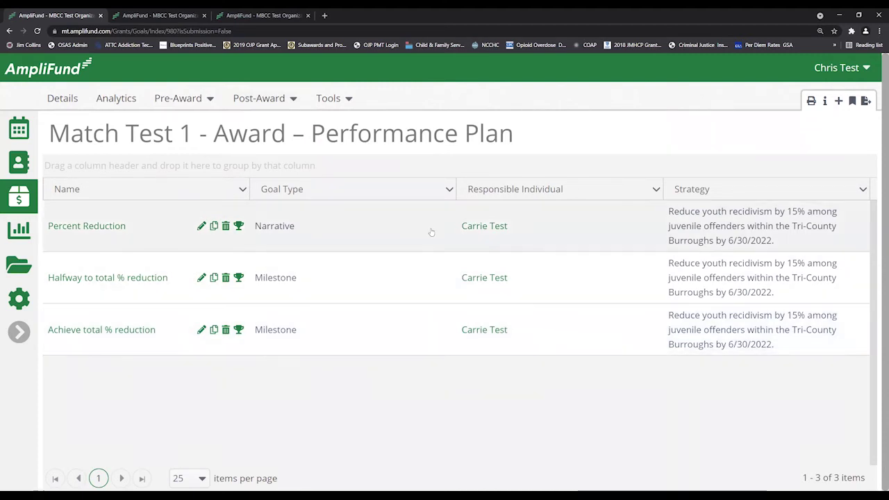
Start a new achievement for the Percent Reduction goal and look over the fields of its form
{"action": "left_click", "coordinate": [239, 226]}
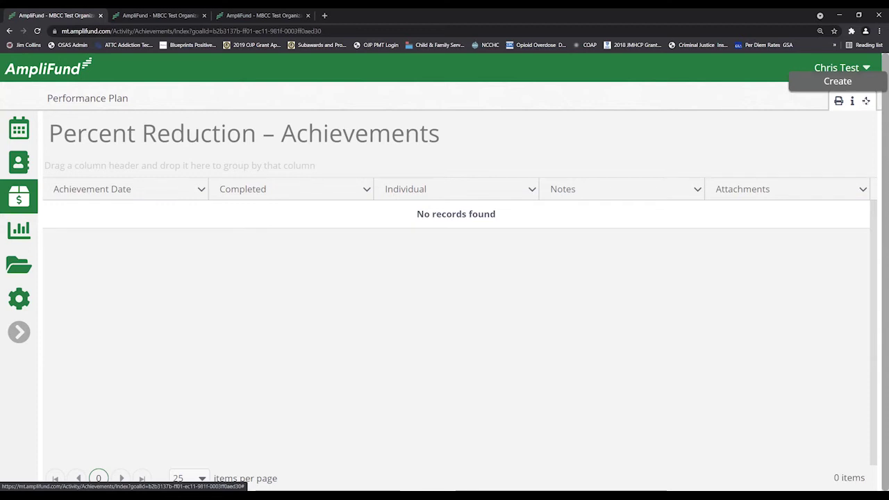
{"action": "left_click", "coordinate": [867, 101]}
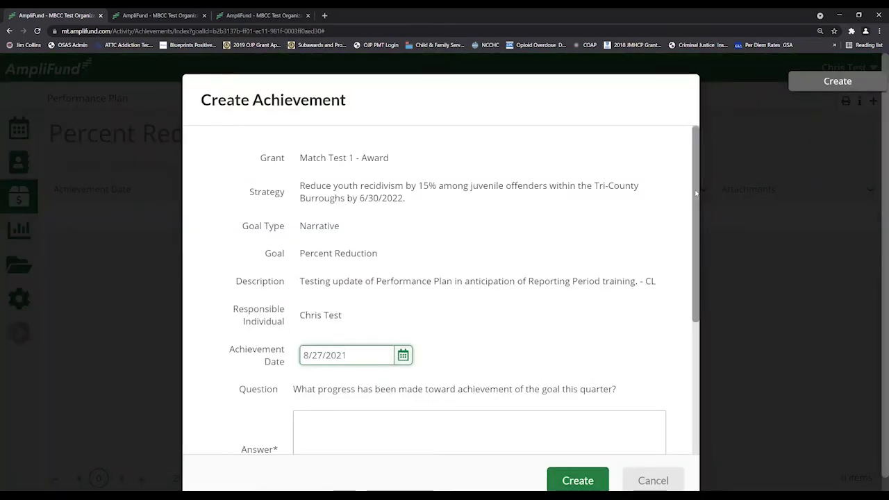
{"action": "left_click_drag", "start_coordinate": [695, 194], "coordinate": [694, 218]}
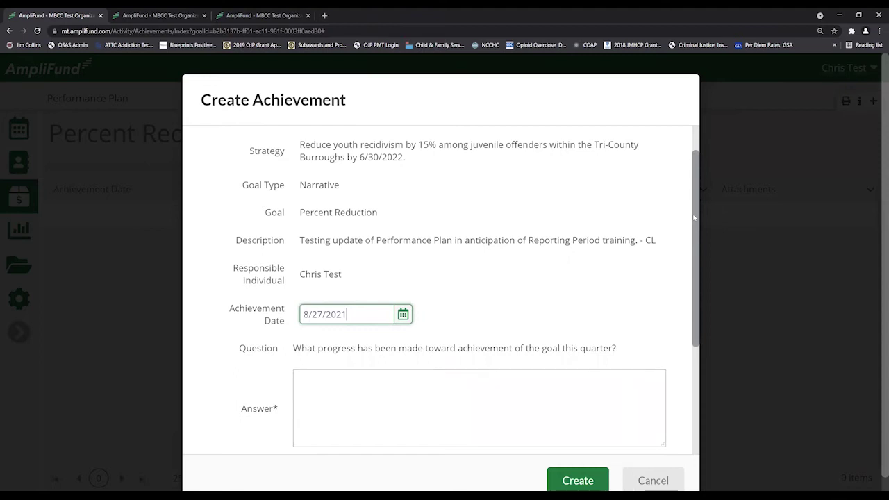
{"action": "left_click_drag", "start_coordinate": [693, 217], "coordinate": [700, 330]}
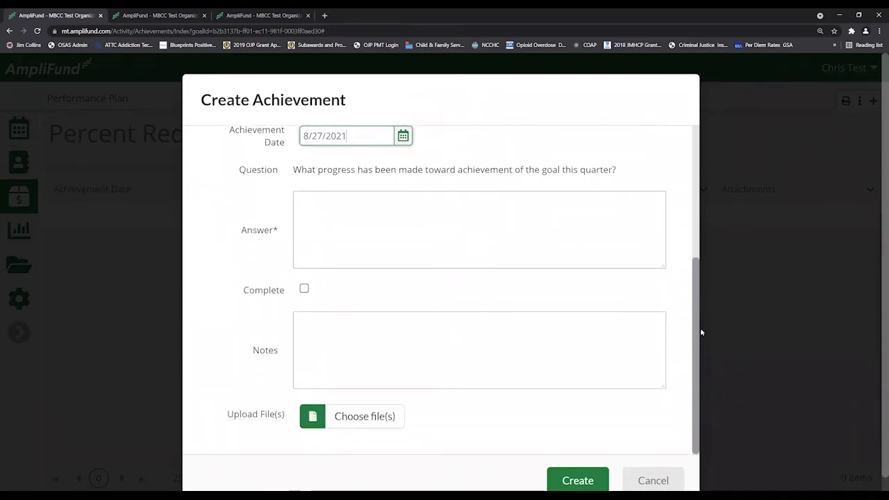
{"action": "scroll", "coordinate": [640, 323], "scroll_direction": "up", "scroll_amount": 2}
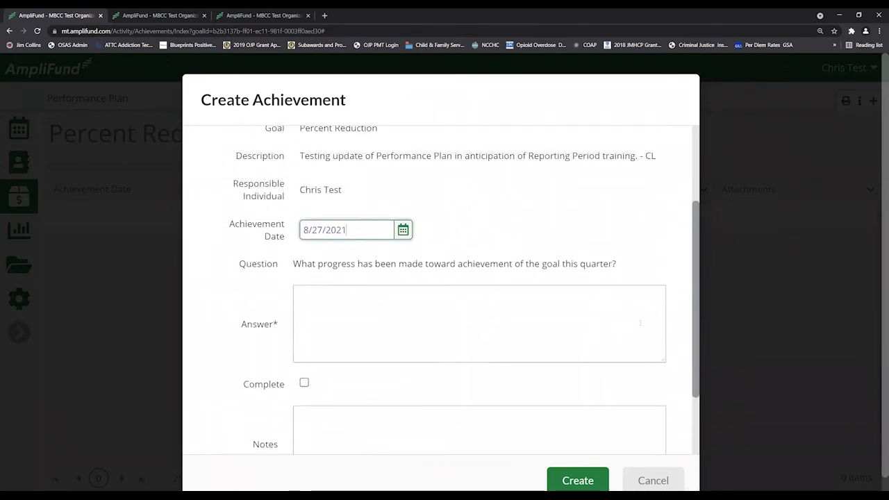
Answer the achievement's question with "Banner day of achievements, 3 youth diverted from detention." and go on to the empty Notes field
{"action": "left_click", "coordinate": [541, 330]}
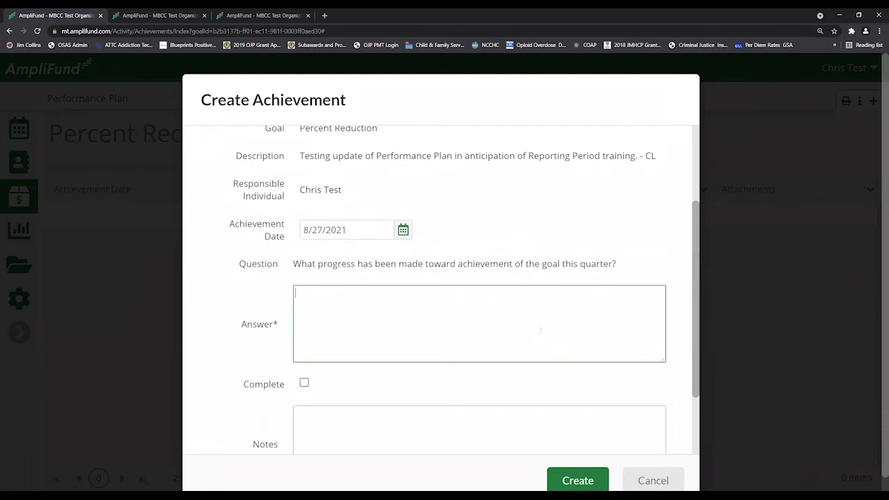
{"action": "type", "text": "Banner day of achieve"}
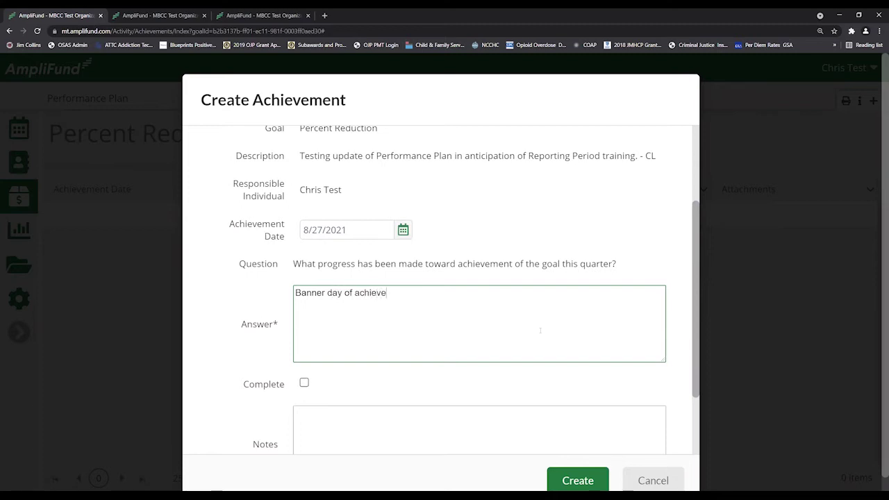
{"action": "type", "text": "ments, 3 youth diverted from deteniton."}
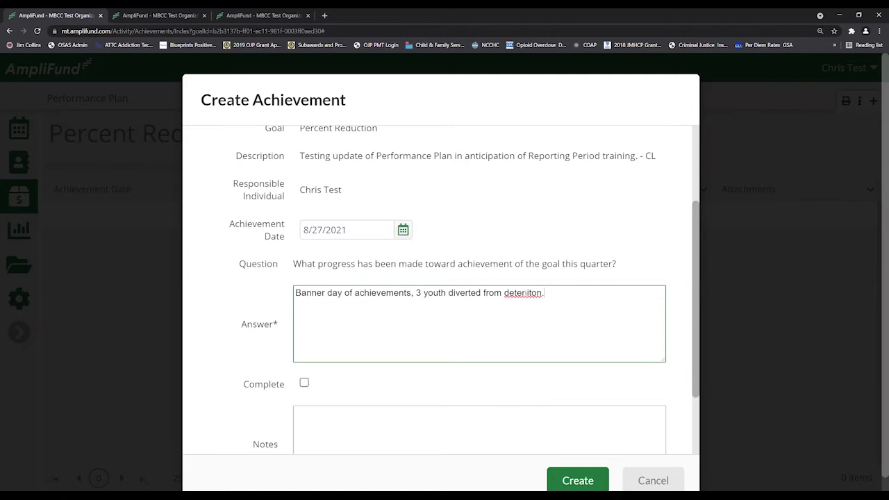
{"action": "right_click", "coordinate": [523, 292]}
{"action": "left_click", "coordinate": [545, 297]}
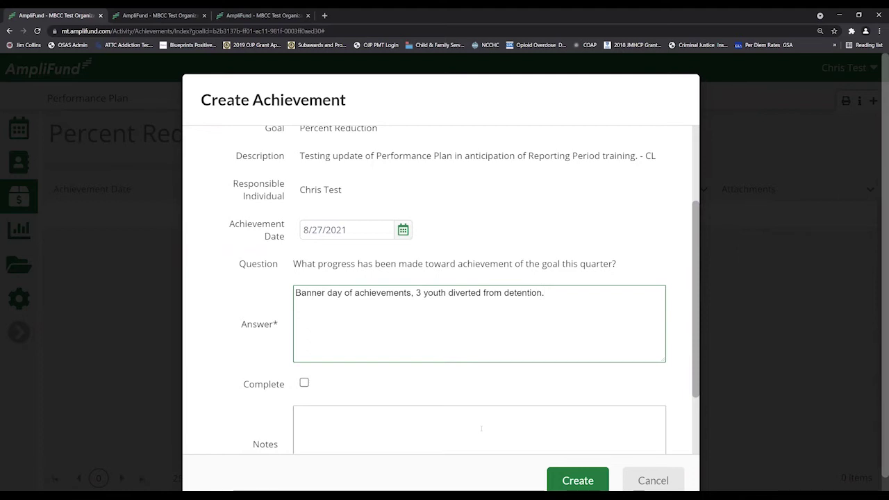
{"action": "left_click", "coordinate": [455, 434]}
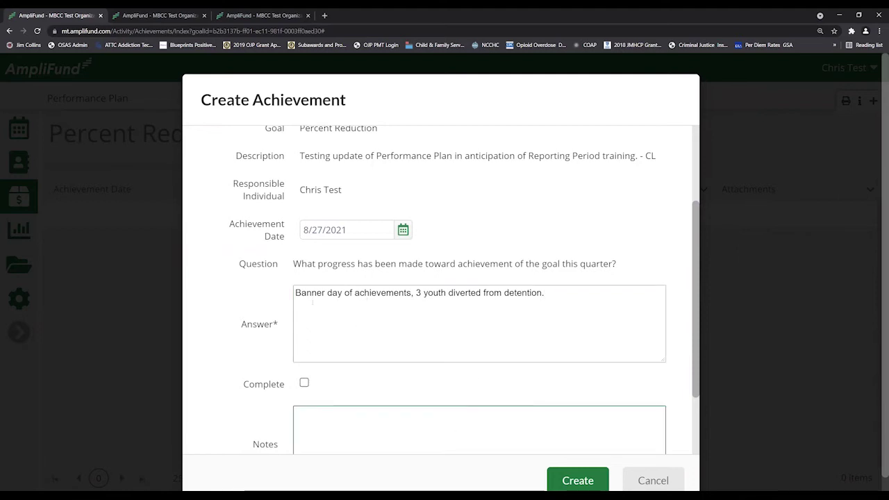
{"action": "scroll", "coordinate": [313, 301], "scroll_direction": "down", "scroll_amount": 2}
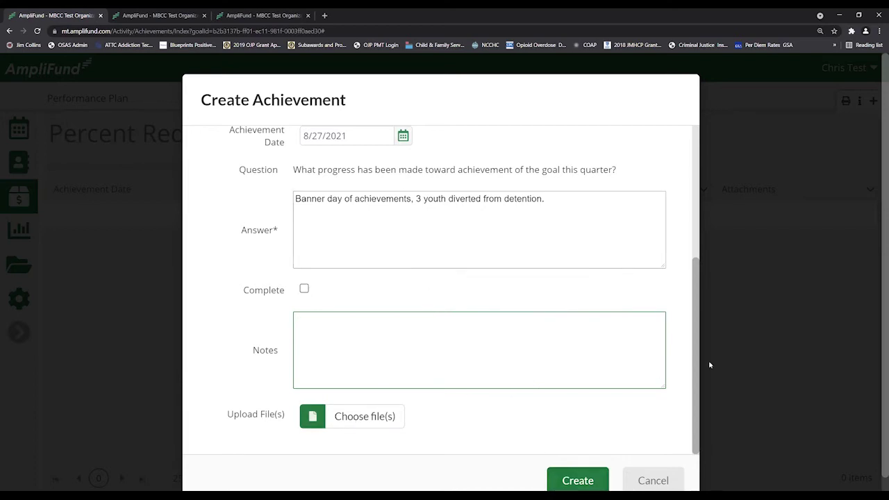
Try 8/26/2021 as the achievement date of the new Percent Reduction achievement
{"action": "scroll", "coordinate": [471, 279], "scroll_direction": "up", "scroll_amount": 1}
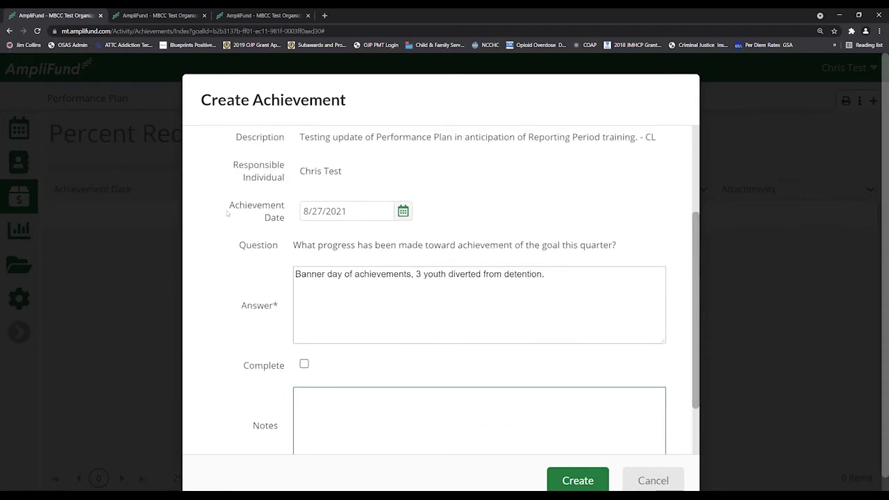
{"action": "left_click", "coordinate": [352, 212]}
{"action": "left_click", "coordinate": [404, 211]}
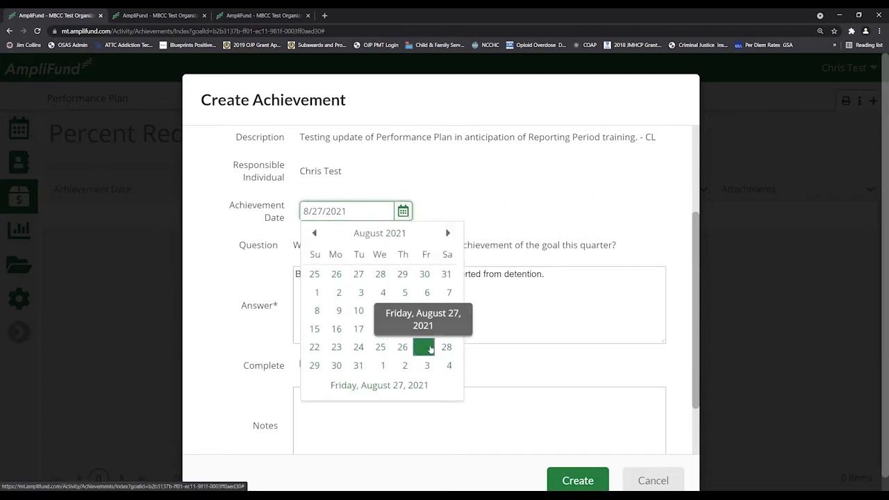
{"action": "left_click", "coordinate": [402, 348]}
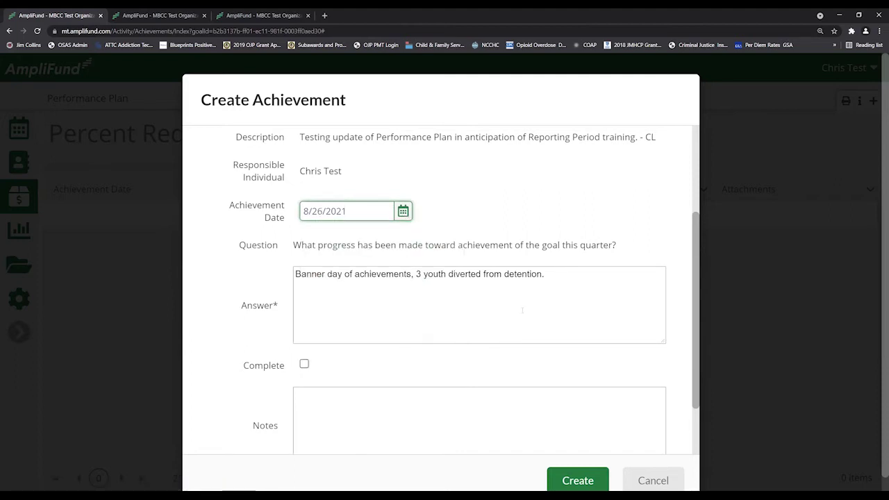
{"action": "left_click", "coordinate": [558, 285]}
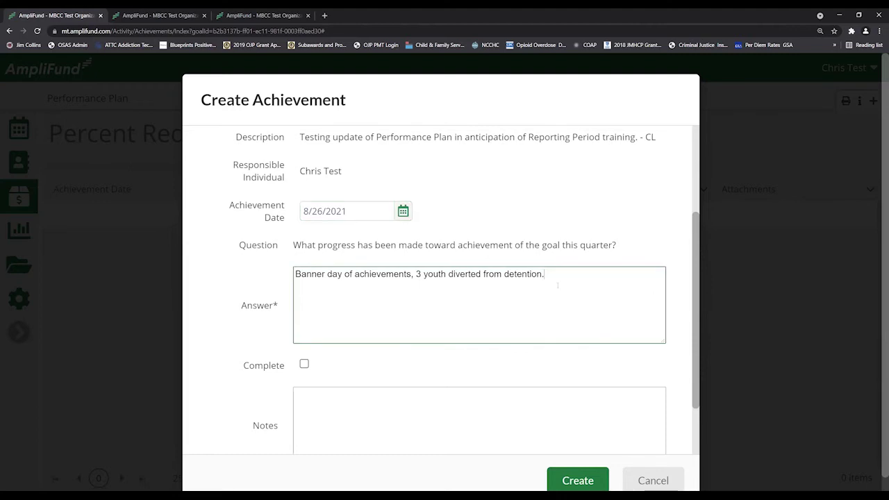
Set the achievement date to 8/27/2021 and create the Percent Reduction achievement without notes
{"action": "left_click", "coordinate": [403, 213]}
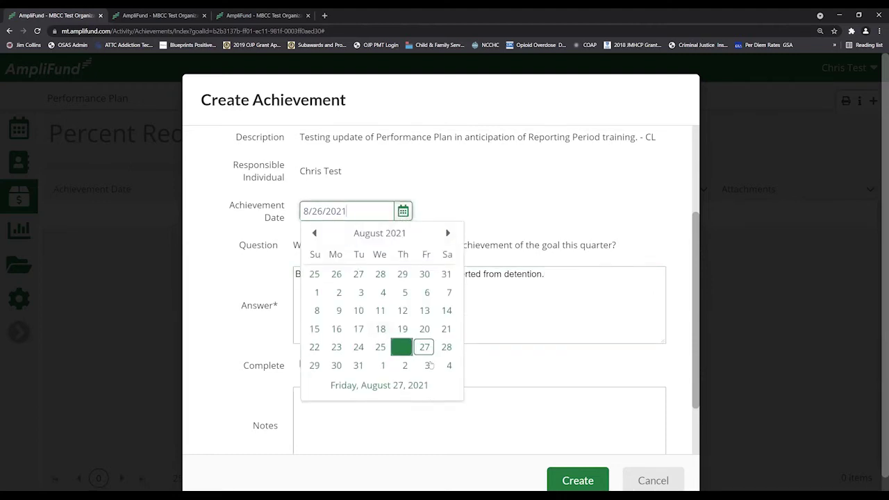
{"action": "left_click", "coordinate": [424, 347]}
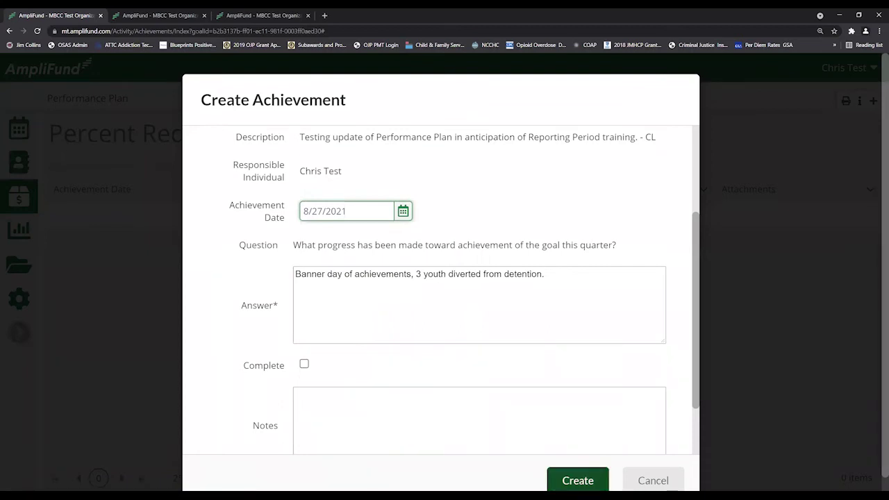
{"action": "key", "text": "Return"}
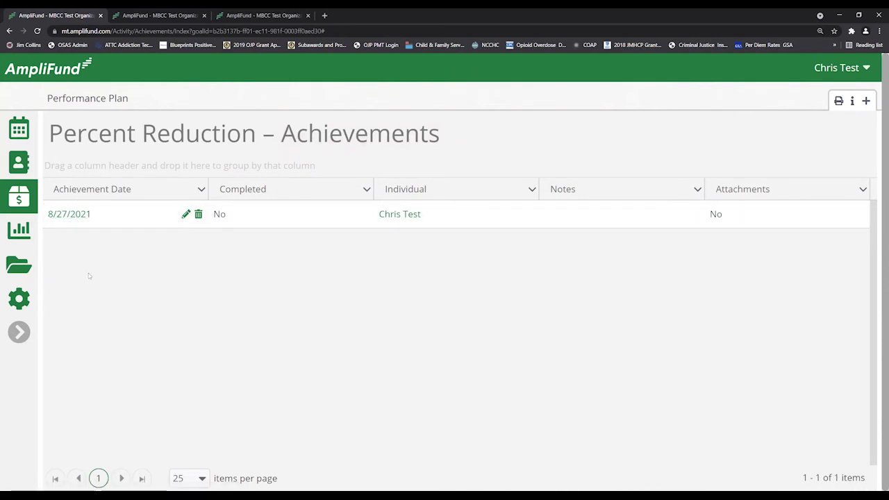
From the Performance Plan, open the Halfway to total % reduction goal's achievements and view the details of the 8/25/2021 entry
{"action": "left_click", "coordinate": [110, 100]}
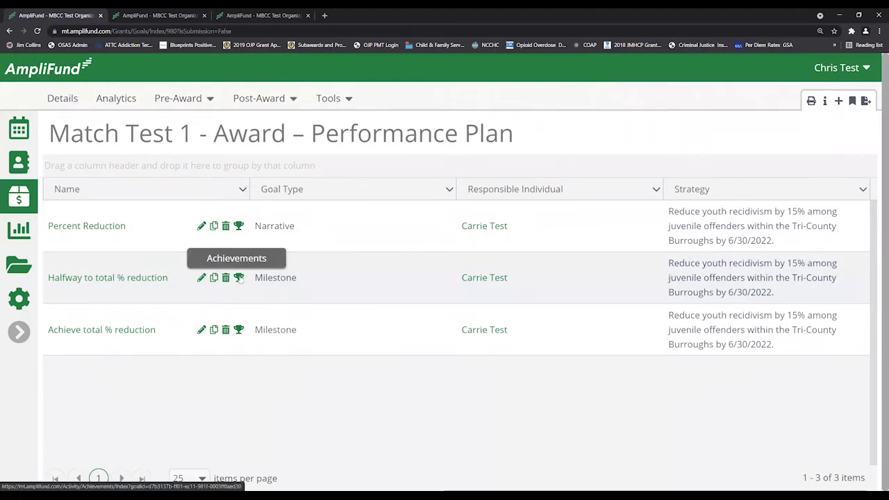
{"action": "left_click", "coordinate": [239, 278]}
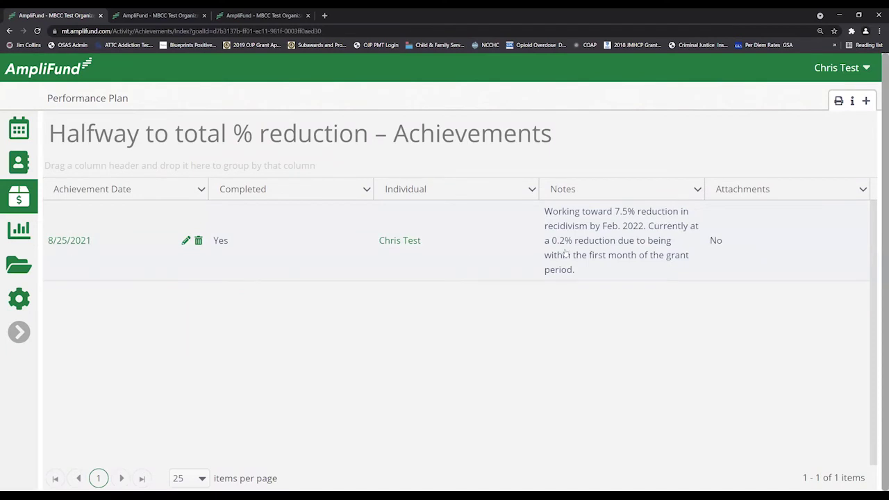
{"action": "left_click", "coordinate": [69, 241]}
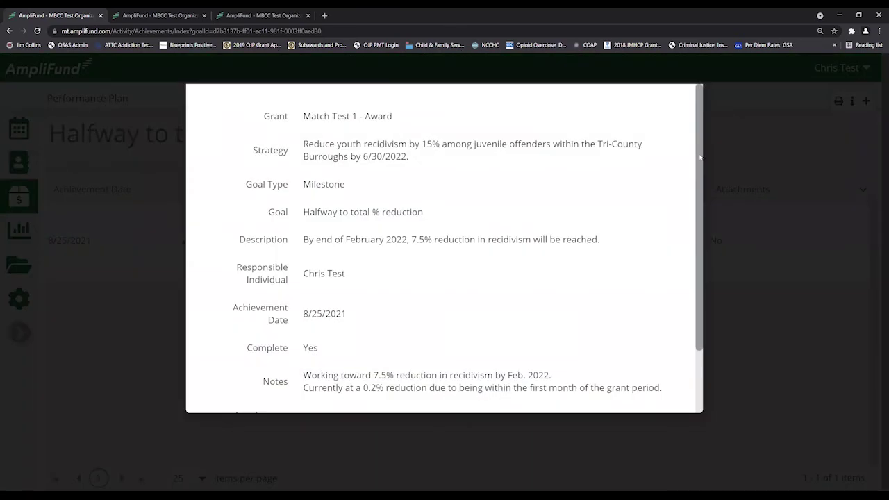
{"action": "left_click_drag", "start_coordinate": [700, 157], "coordinate": [709, 223]}
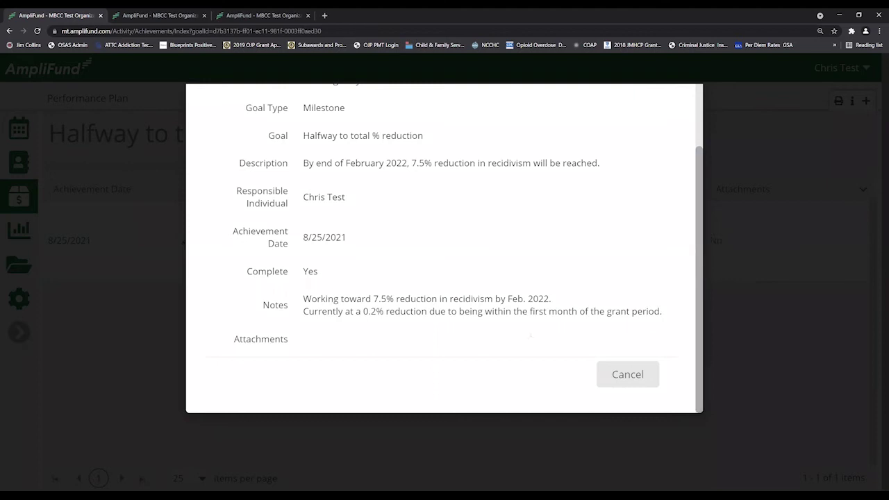
{"action": "left_click", "coordinate": [605, 378]}
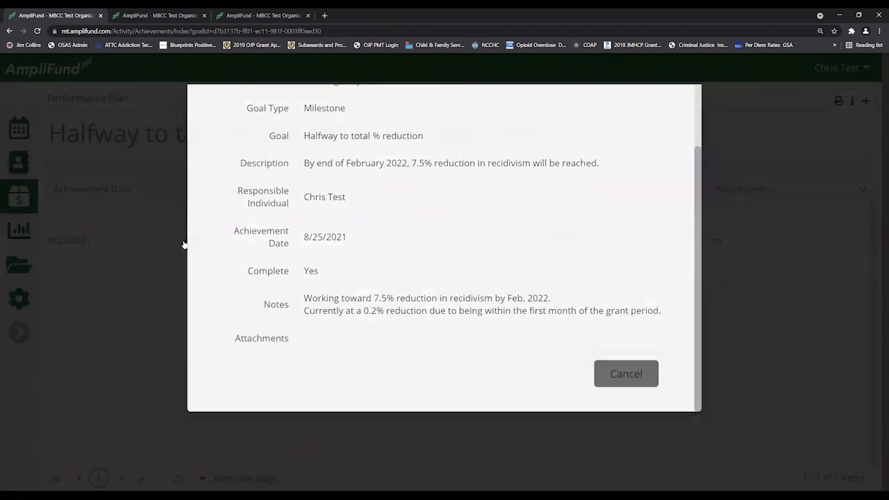
Edit the 8/25/2021 achievement of the Halfway to total % reduction goal so it is not marked Complete, and save it
{"action": "left_click", "coordinate": [185, 241]}
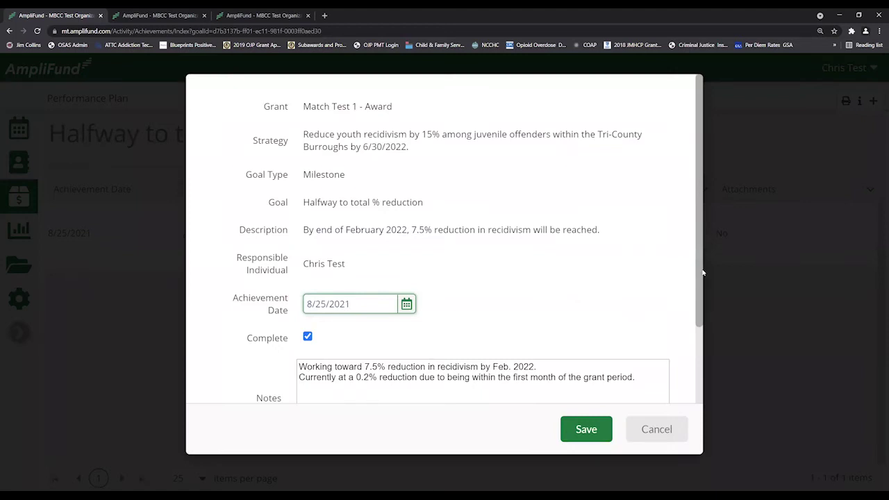
{"action": "left_click_drag", "start_coordinate": [703, 274], "coordinate": [698, 334]}
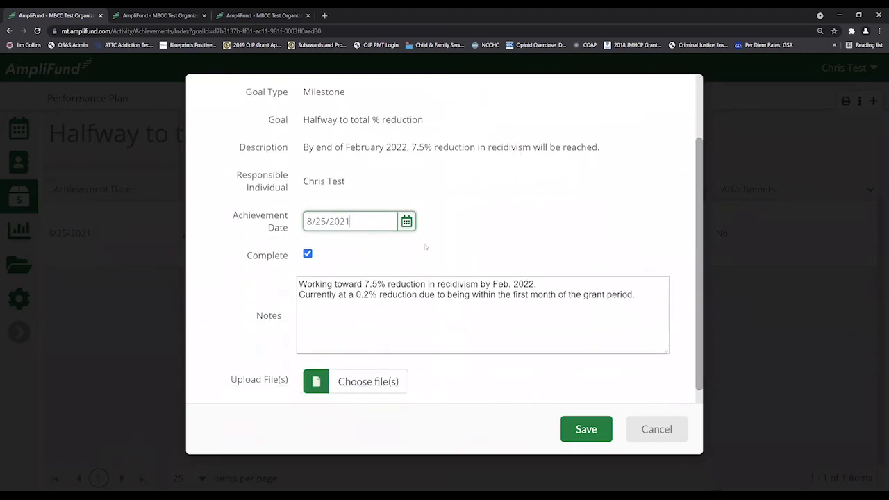
{"action": "left_click", "coordinate": [308, 255]}
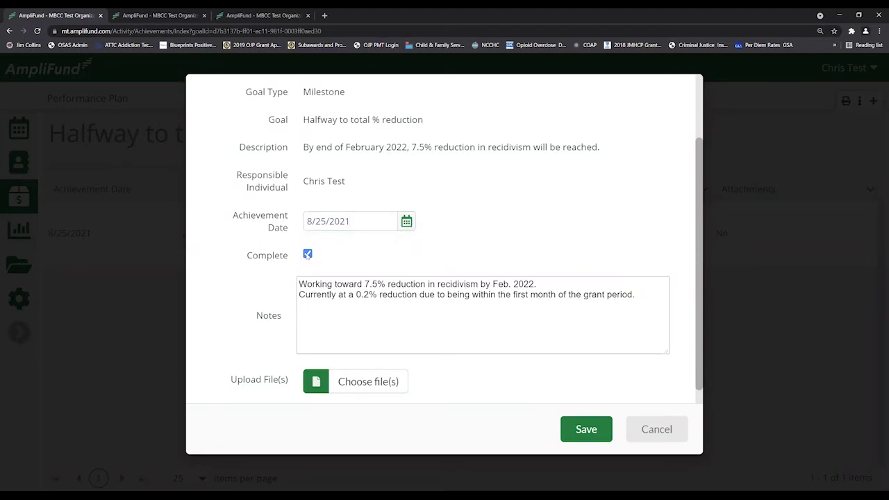
{"action": "left_click", "coordinate": [592, 430]}
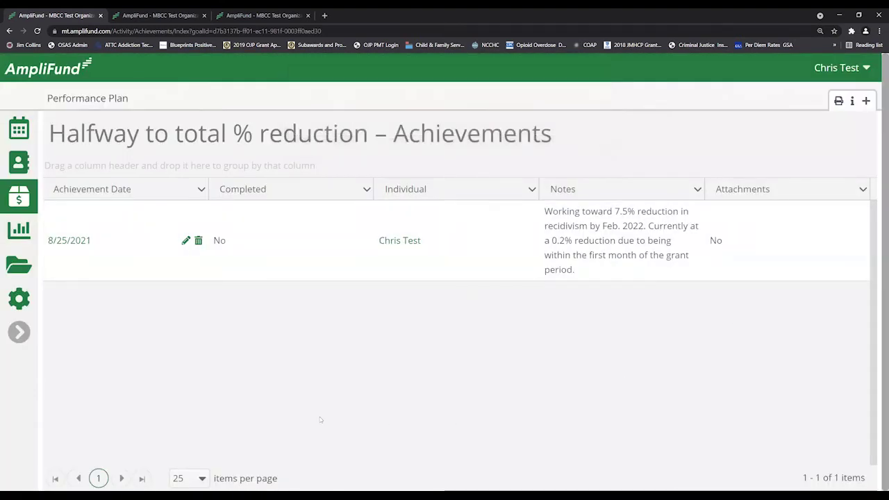
Open the Achieve total % reduction goal's achievements and sort them by Achievement Date and by Completed, each ascending and descending
{"action": "left_click", "coordinate": [124, 101]}
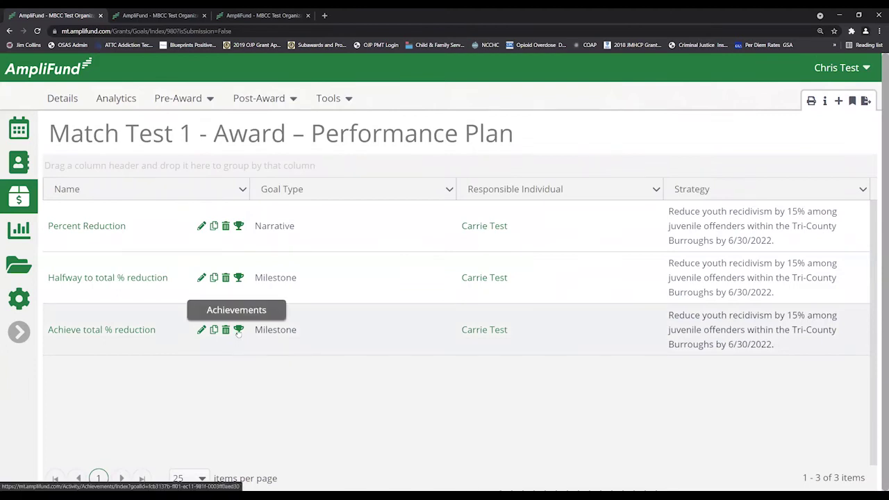
{"action": "left_click", "coordinate": [238, 331]}
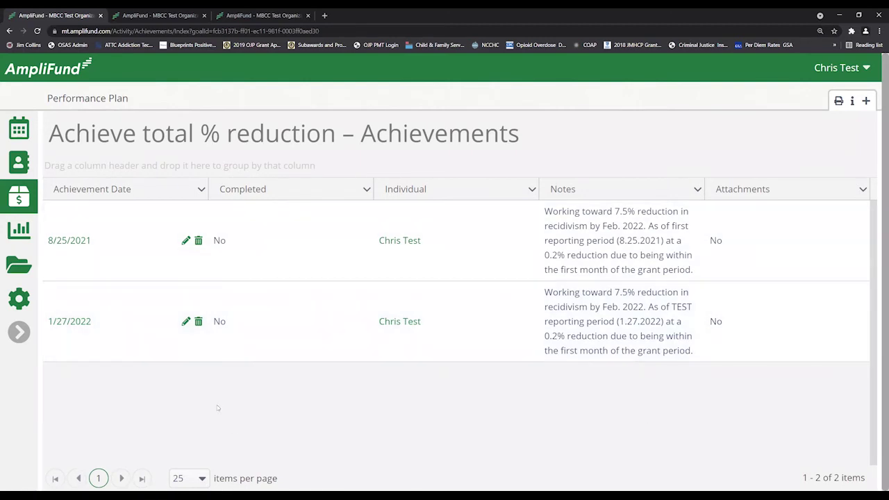
{"action": "left_click", "coordinate": [127, 192]}
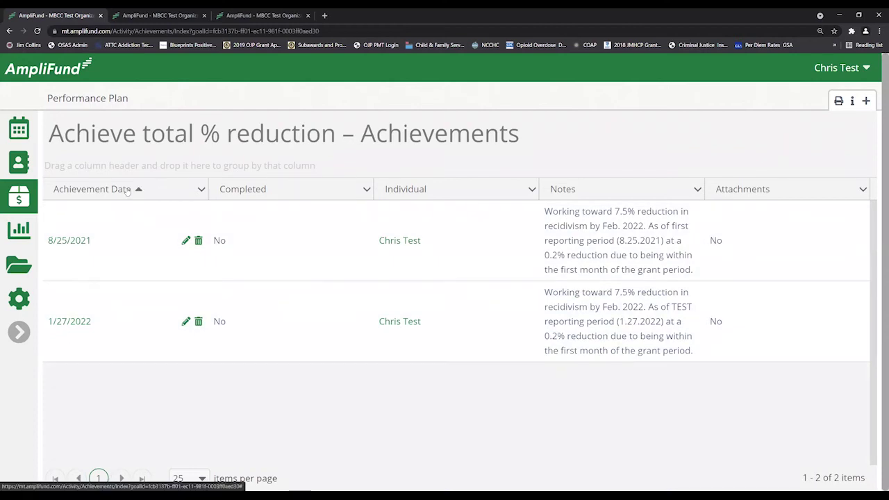
{"action": "left_click", "coordinate": [128, 192]}
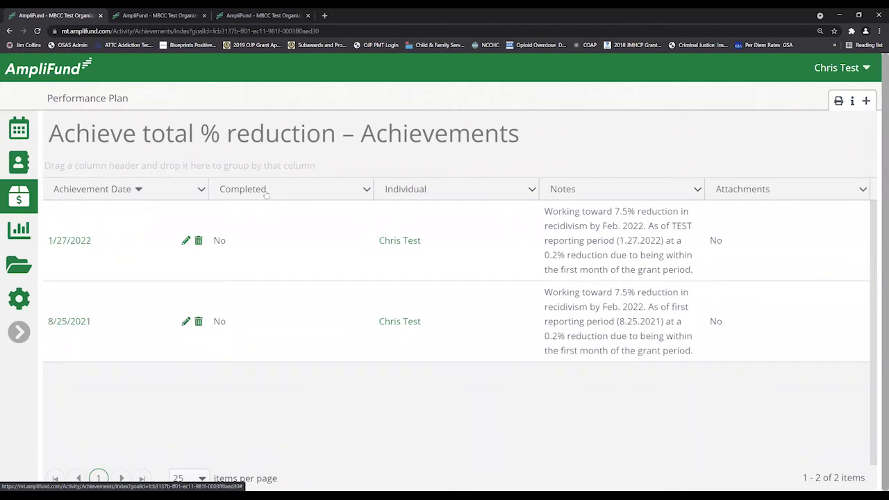
{"action": "left_click", "coordinate": [266, 195]}
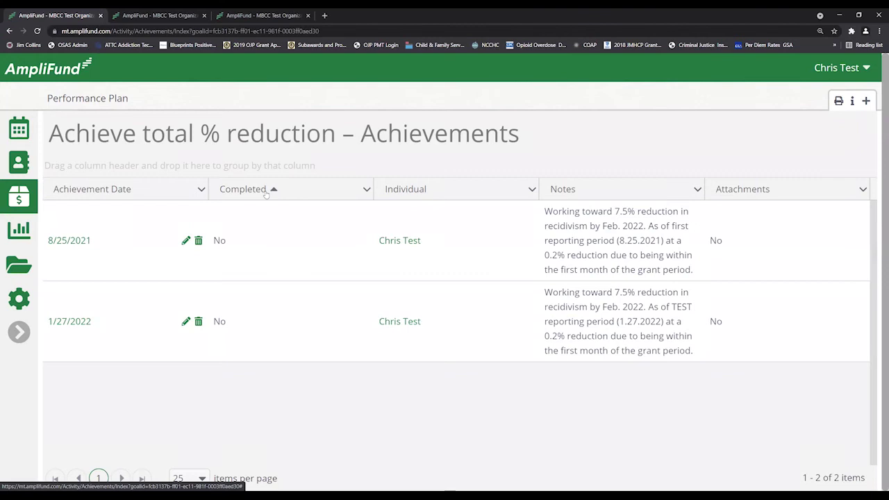
{"action": "left_click", "coordinate": [257, 194]}
Filter the achievements to those whose Individual contains "4"
{"action": "left_click", "coordinate": [533, 190]}
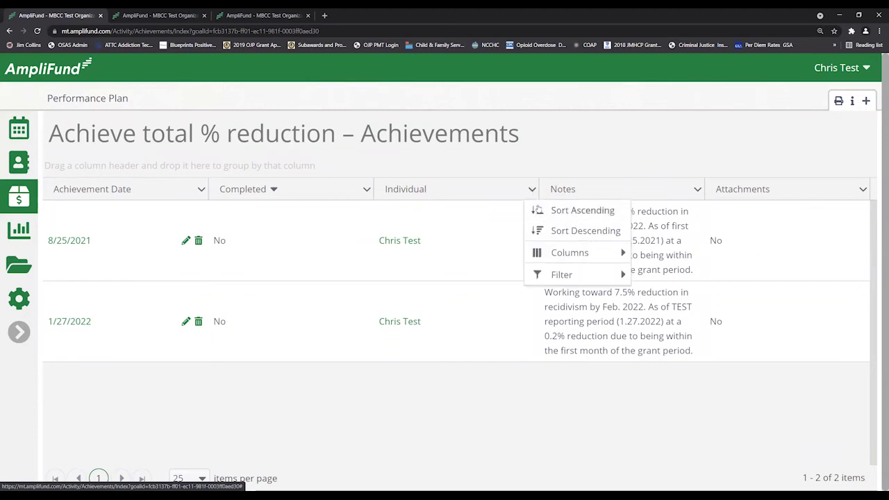
{"action": "mouse_move", "coordinate": [562, 278]}
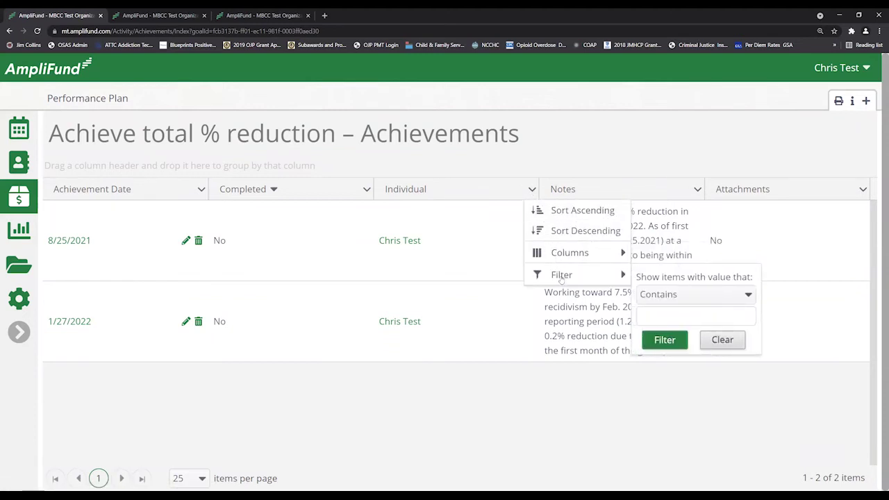
{"action": "left_click", "coordinate": [698, 318]}
{"action": "type", "text": "4"}
{"action": "left_click", "coordinate": [668, 340]}
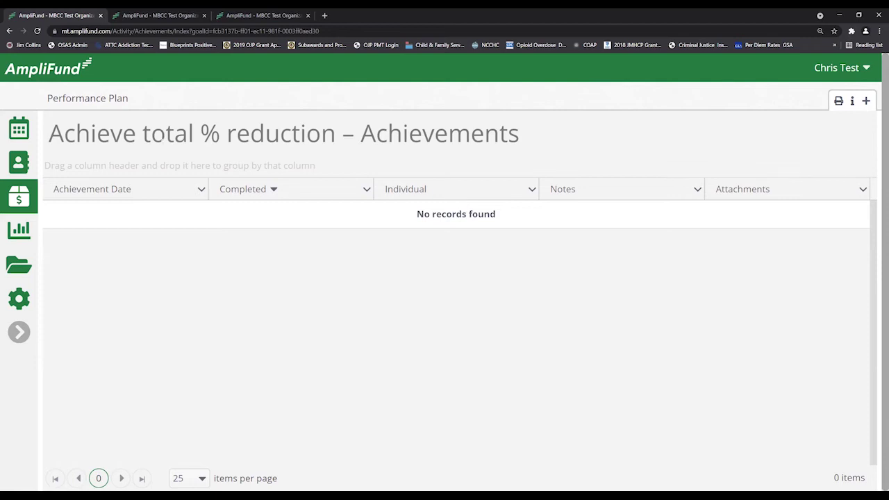
Return to the Performance Plan and open the award's post-award Reporting Periods in a new browser tab
{"action": "left_click", "coordinate": [112, 101]}
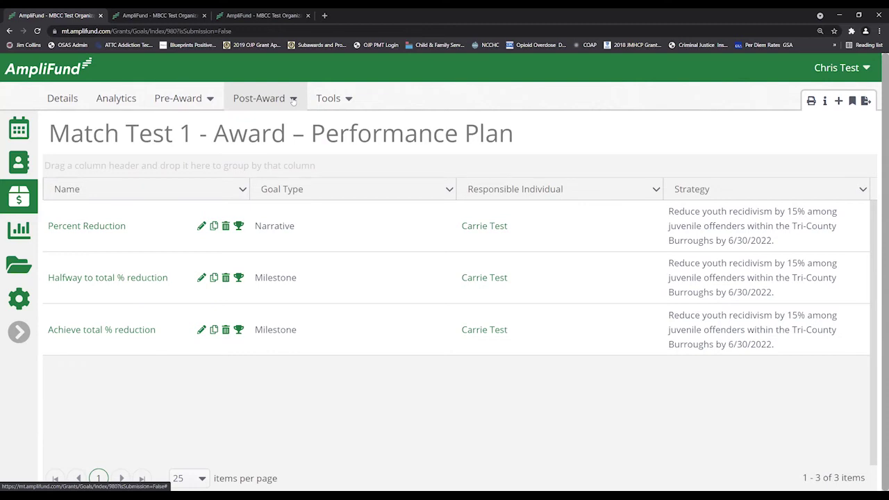
{"action": "left_click", "coordinate": [293, 101]}
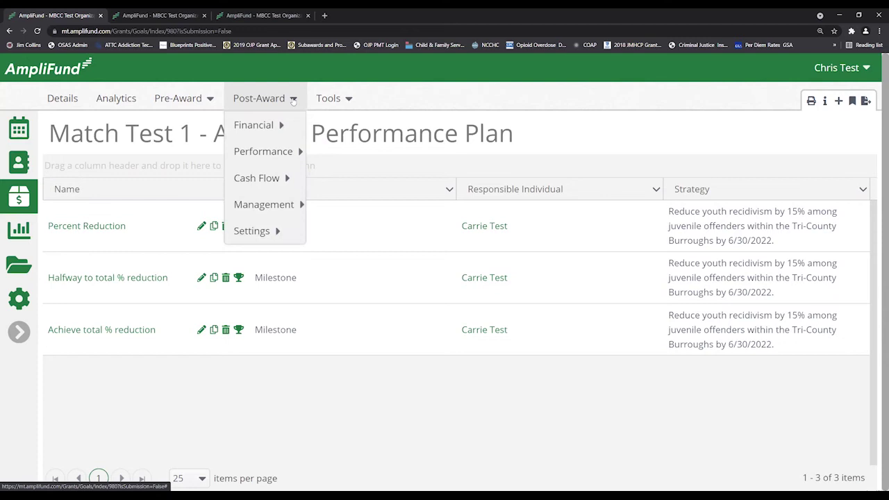
{"action": "mouse_move", "coordinate": [296, 206]}
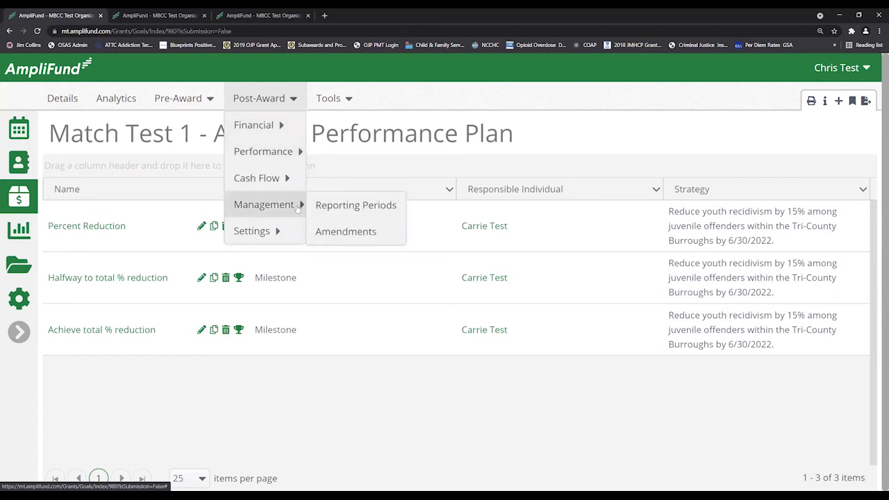
{"action": "right_click", "coordinate": [328, 211]}
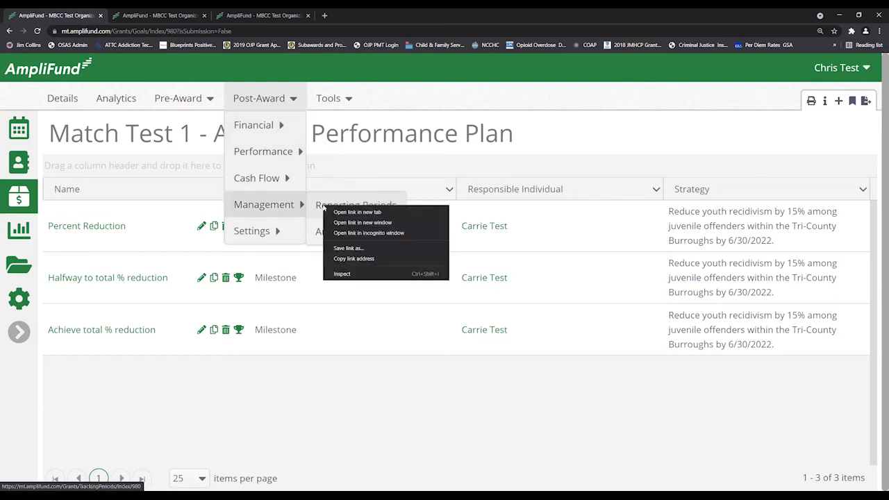
{"action": "left_click", "coordinate": [330, 213]}
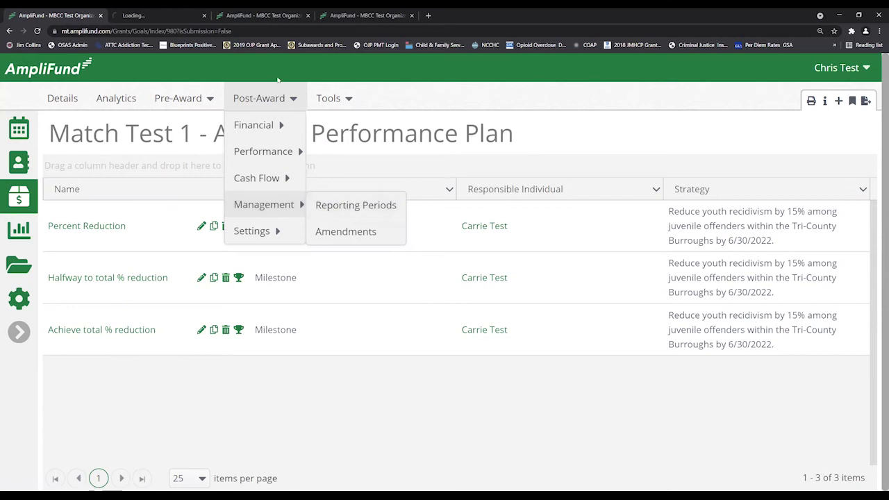
{"action": "left_click", "coordinate": [149, 18]}
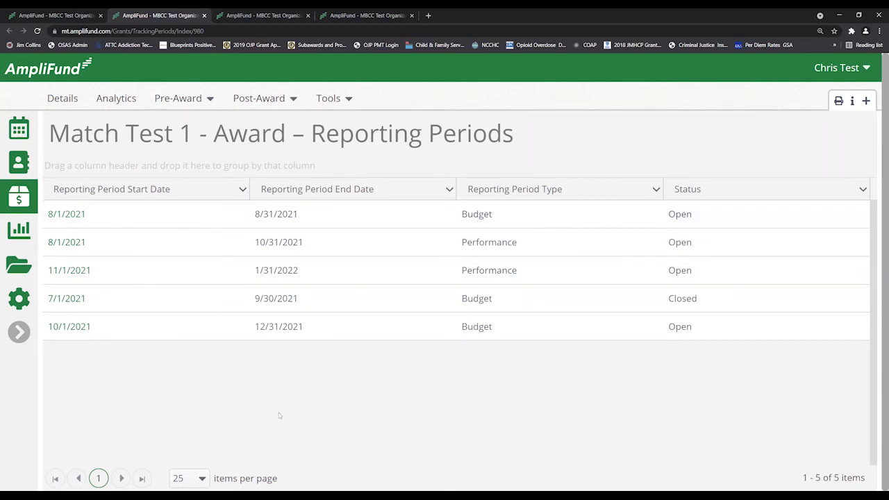
Open the Performance reporting period from 8/1/2021 to 10/31/2021 and examine its number of goals with no achievements
{"action": "left_click", "coordinate": [74, 245]}
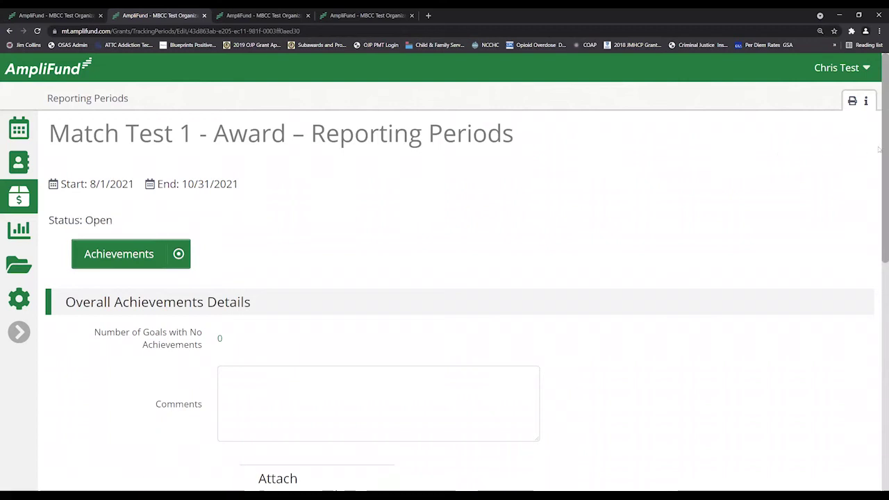
{"action": "left_click_drag", "start_coordinate": [879, 148], "coordinate": [879, 234]}
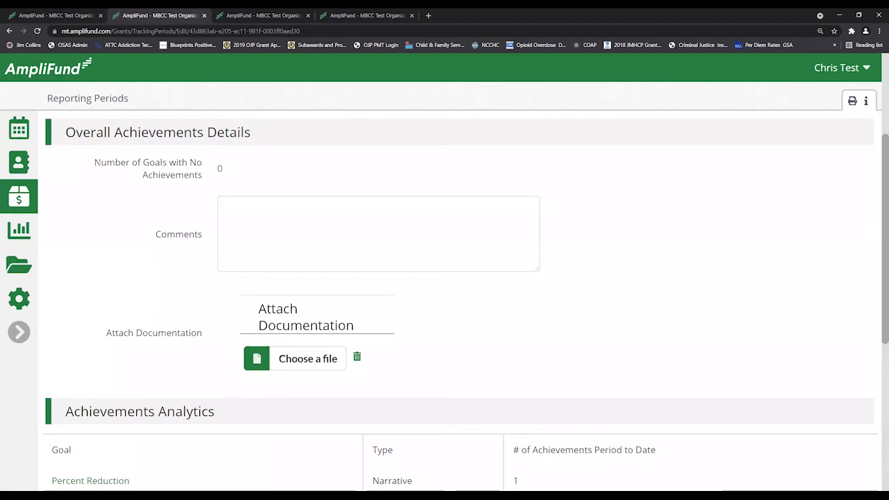
{"action": "left_click_drag", "start_coordinate": [94, 162], "coordinate": [234, 170]}
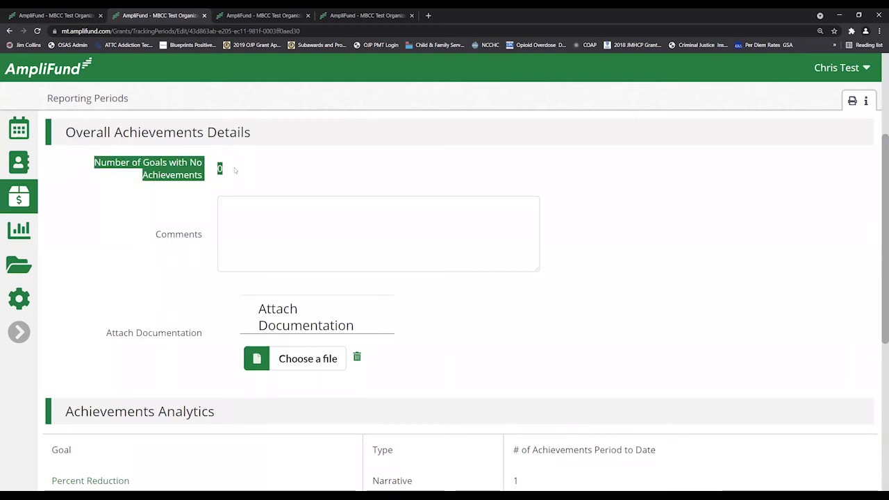
{"action": "left_click", "coordinate": [235, 174]}
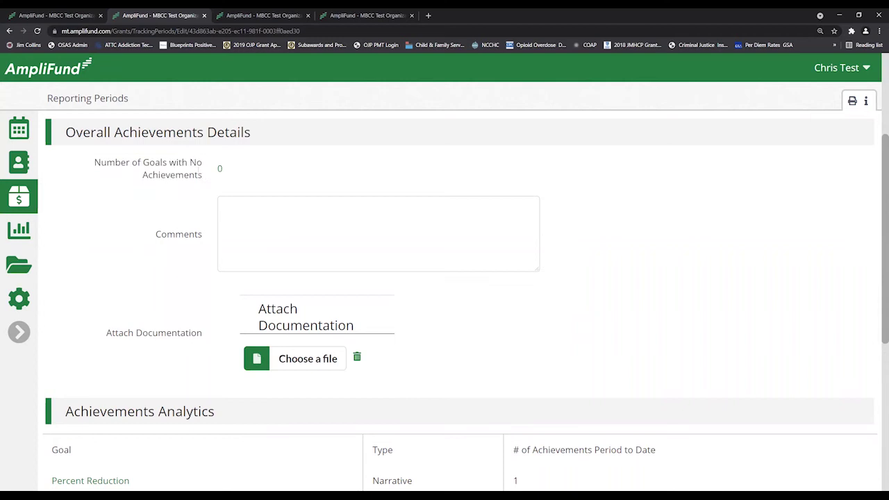
{"action": "left_click_drag", "start_coordinate": [207, 182], "coordinate": [92, 161]}
{"action": "left_click", "coordinate": [232, 172]}
{"action": "double_click", "coordinate": [220, 169]}
{"action": "left_click", "coordinate": [275, 179]}
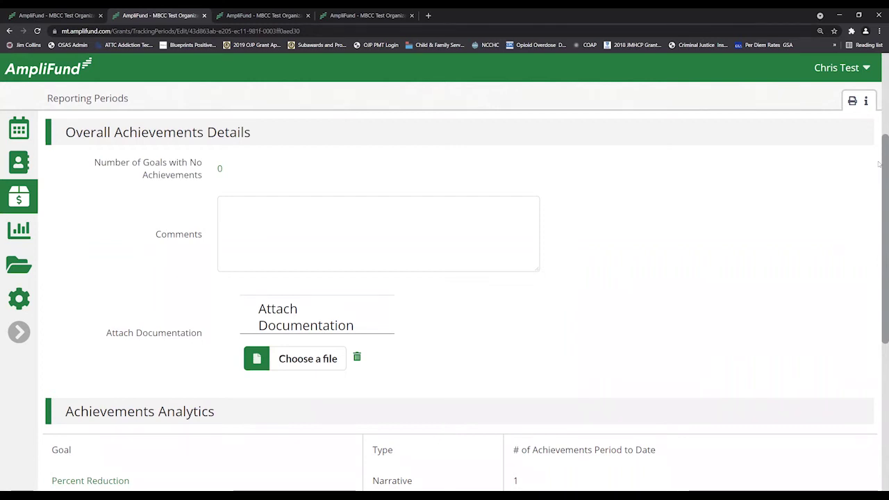
Examine the 8/1/2021 to 10/31/2021 reporting period's dates, achievements analytics and achievements closeout list
{"action": "left_click_drag", "start_coordinate": [879, 164], "coordinate": [879, 243]}
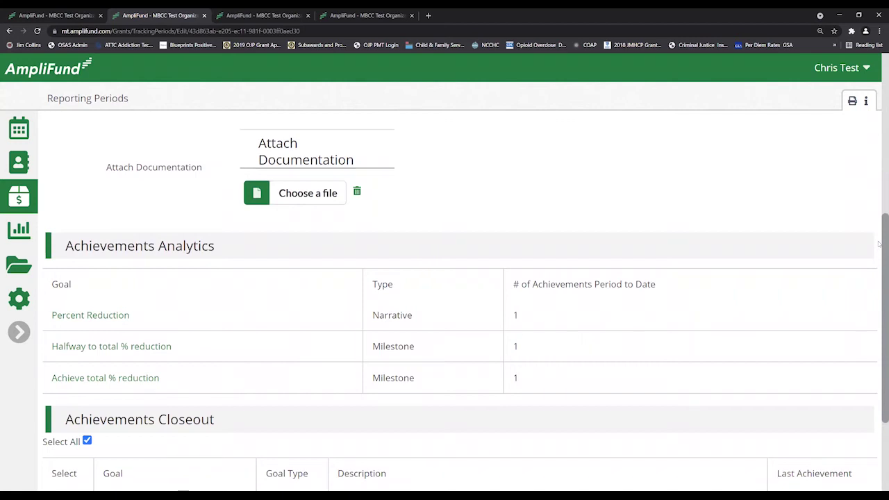
{"action": "left_click_drag", "start_coordinate": [879, 246], "coordinate": [879, 297]}
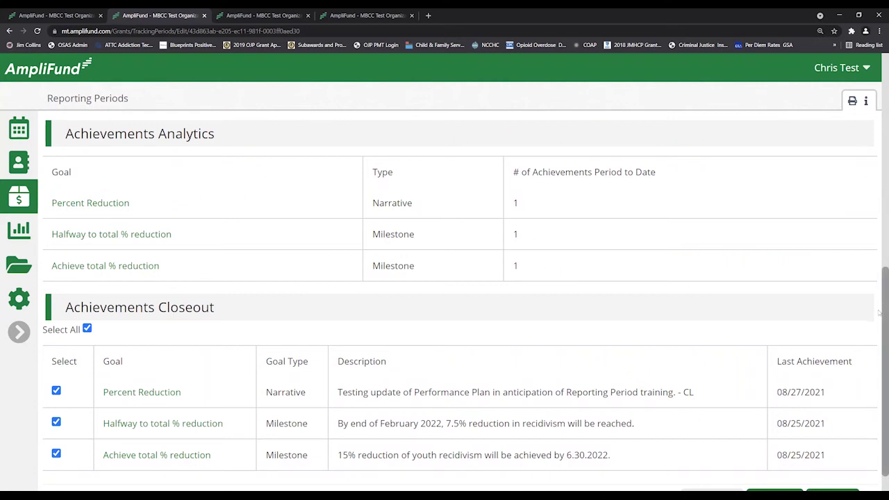
{"action": "left_click_drag", "start_coordinate": [880, 313], "coordinate": [797, 97]}
{"action": "left_click_drag", "start_coordinate": [239, 184], "coordinate": [51, 184]}
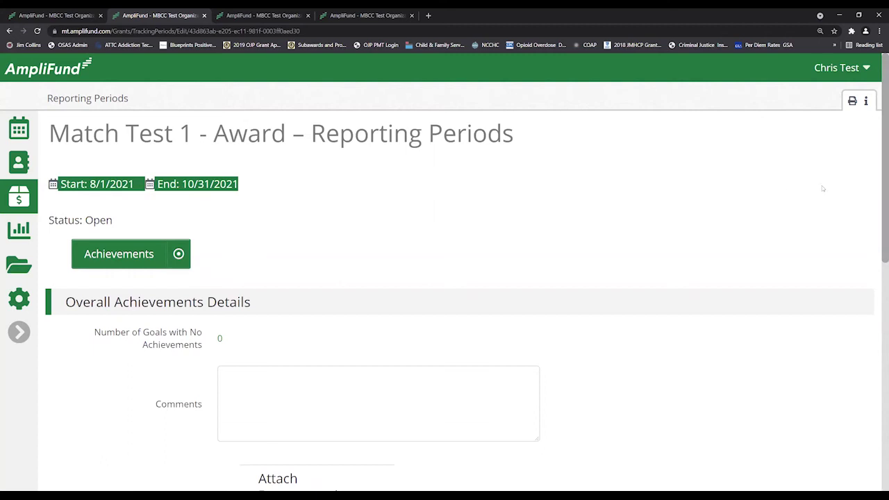
{"action": "left_click_drag", "start_coordinate": [881, 184], "coordinate": [879, 193]}
{"action": "left_click_drag", "start_coordinate": [880, 256], "coordinate": [879, 398]}
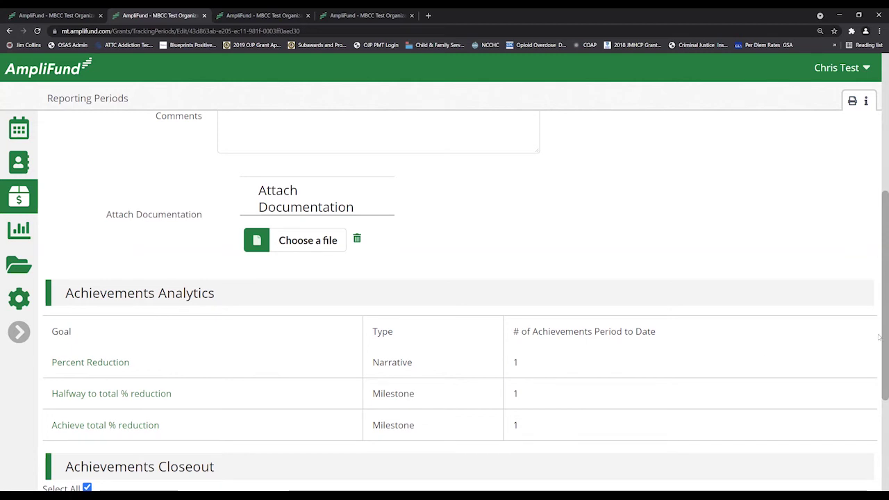
{"action": "scroll", "coordinate": [879, 361], "scroll_direction": "down", "scroll_amount": 3}
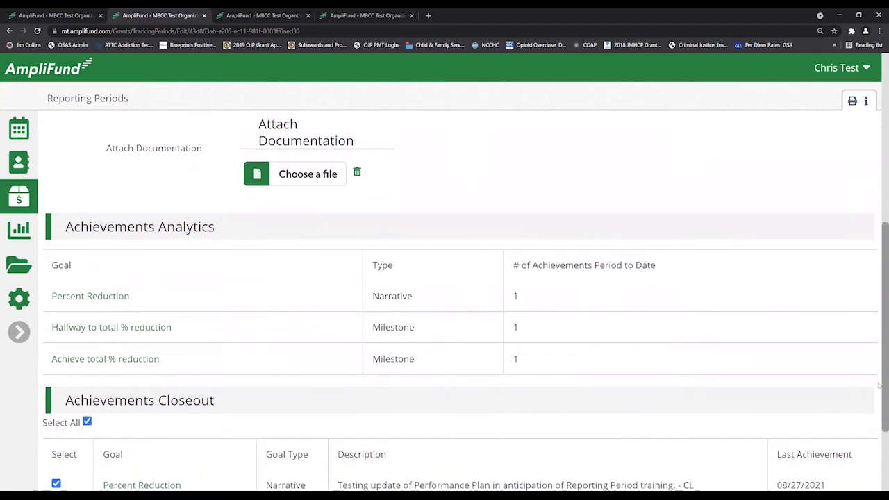
{"action": "scroll", "coordinate": [879, 415], "scroll_direction": "down", "scroll_amount": 2}
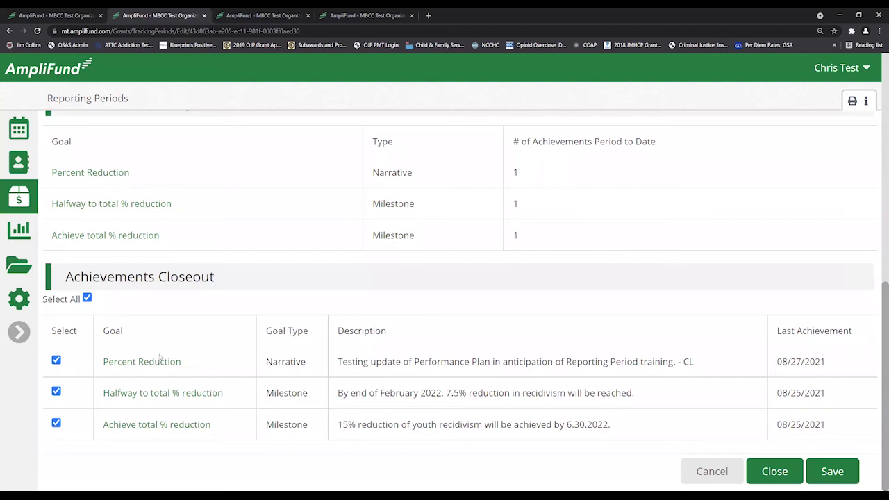
Keep all goals selected for achievements closeout, save the reporting period and return to the award's Reporting Periods list
{"action": "left_click", "coordinate": [88, 298]}
{"action": "left_click", "coordinate": [87, 298]}
{"action": "left_click_drag", "start_coordinate": [777, 332], "coordinate": [778, 422]}
{"action": "left_click", "coordinate": [839, 424]}
{"action": "left_click", "coordinate": [828, 471]}
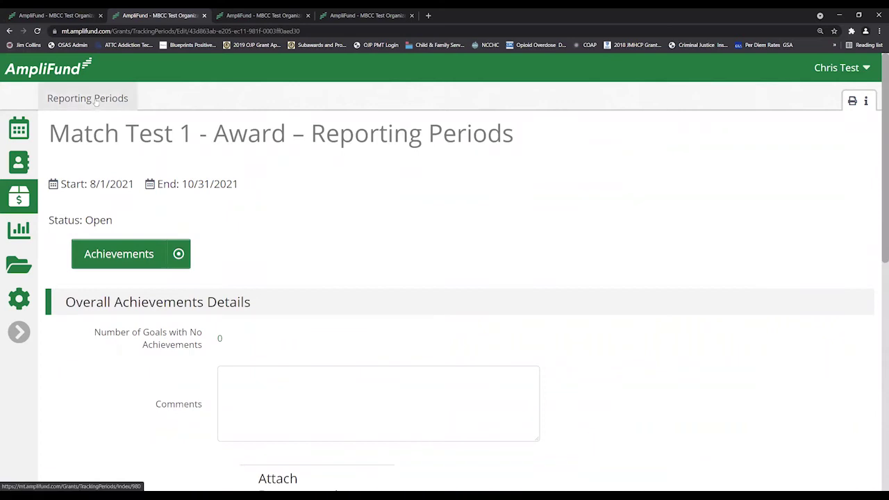
{"action": "left_click", "coordinate": [96, 101]}
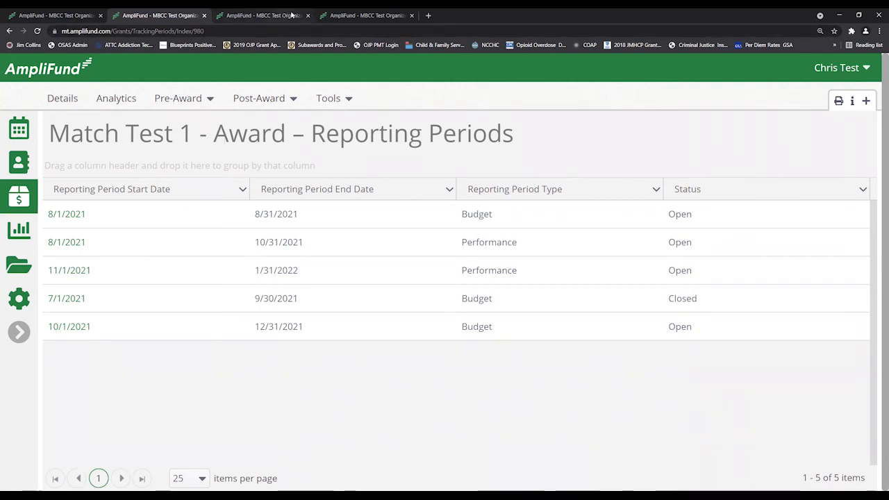
Switch to the No-Match Test 1 - Award browser tab and open its post-award Reporting Periods
{"action": "left_click", "coordinate": [338, 14]}
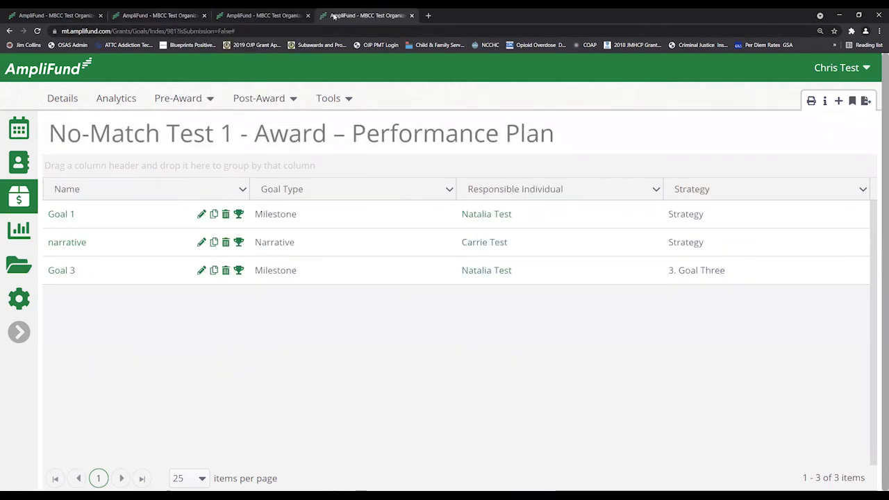
{"action": "left_click", "coordinate": [292, 17]}
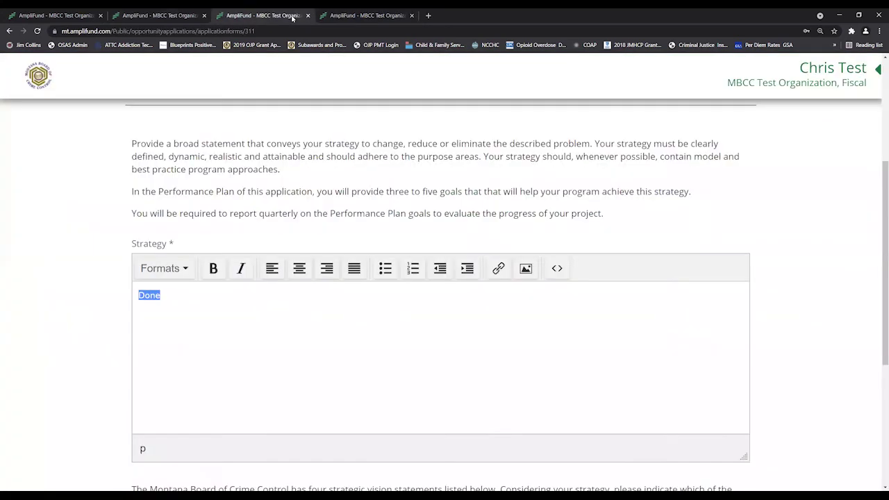
{"action": "left_click", "coordinate": [333, 15]}
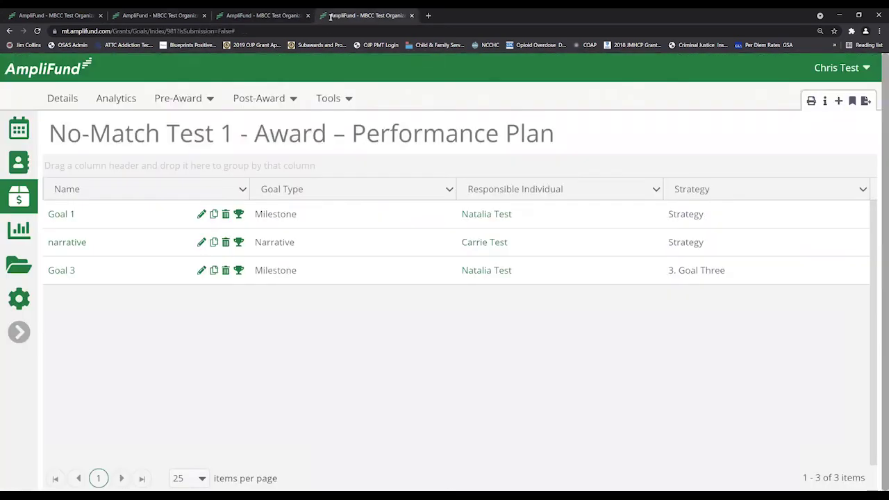
{"action": "left_click", "coordinate": [263, 98]}
{"action": "mouse_move", "coordinate": [282, 158]}
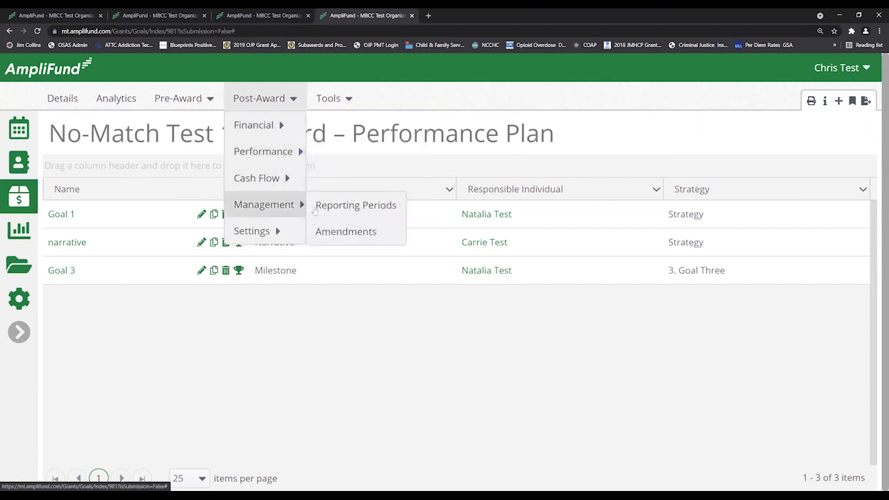
{"action": "left_click", "coordinate": [322, 208]}
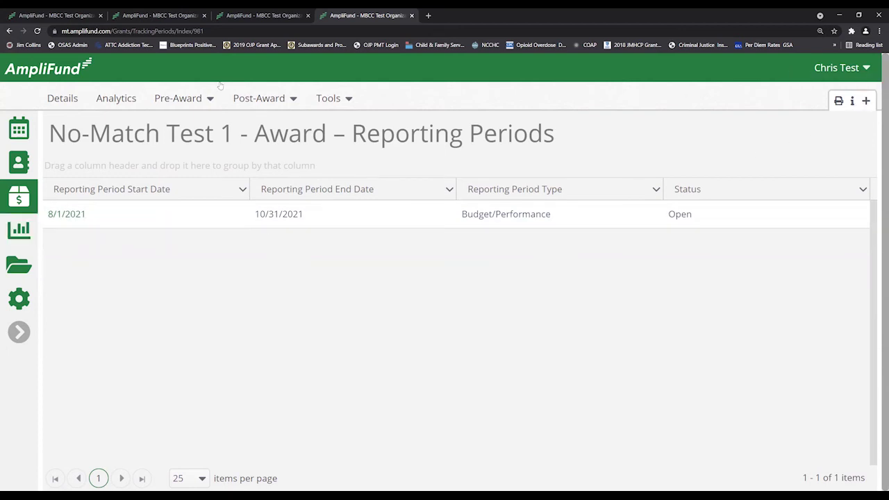
Return to Match Test 1 - Award's Reporting Periods and create an Achievements reporting period for 04/01/2022-06/30/2022
{"action": "left_click", "coordinate": [161, 15]}
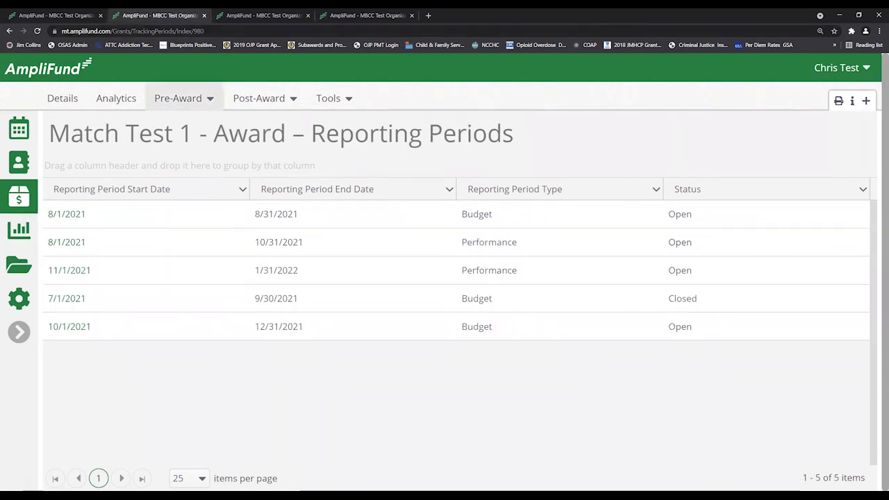
{"action": "left_click", "coordinate": [866, 101]}
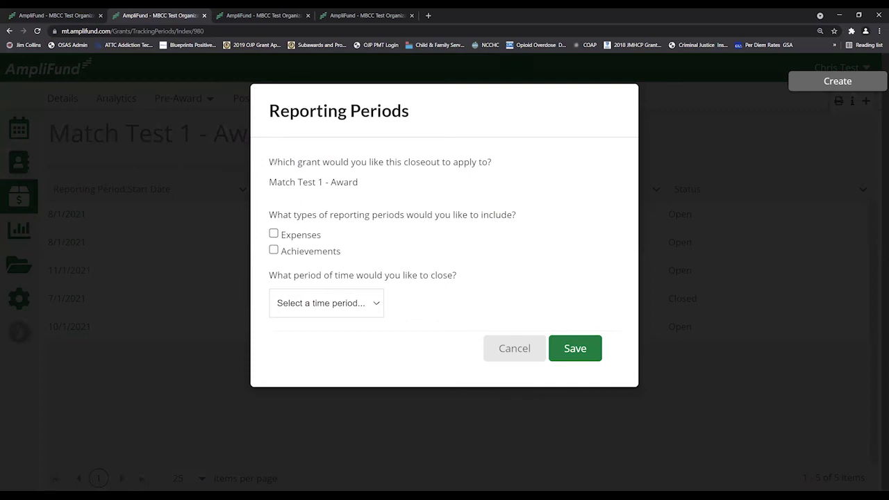
{"action": "left_click_drag", "start_coordinate": [268, 163], "coordinate": [343, 194]}
{"action": "left_click", "coordinate": [268, 183]}
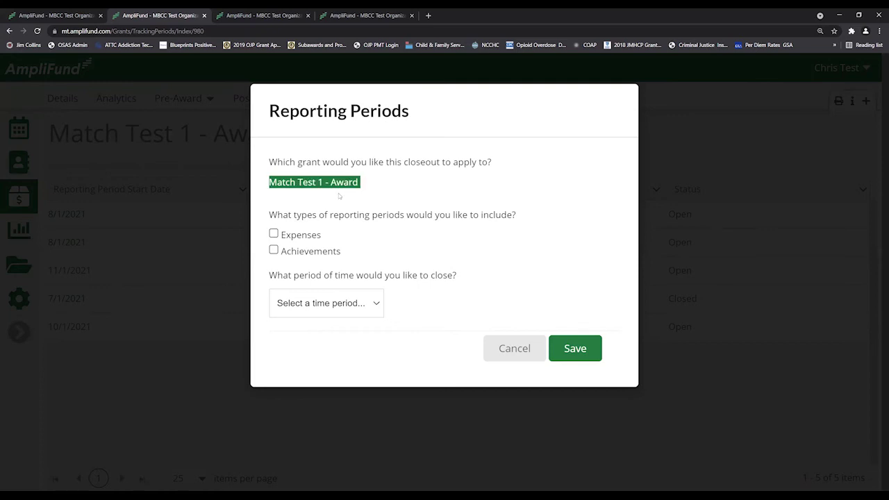
{"action": "left_click", "coordinate": [287, 183]}
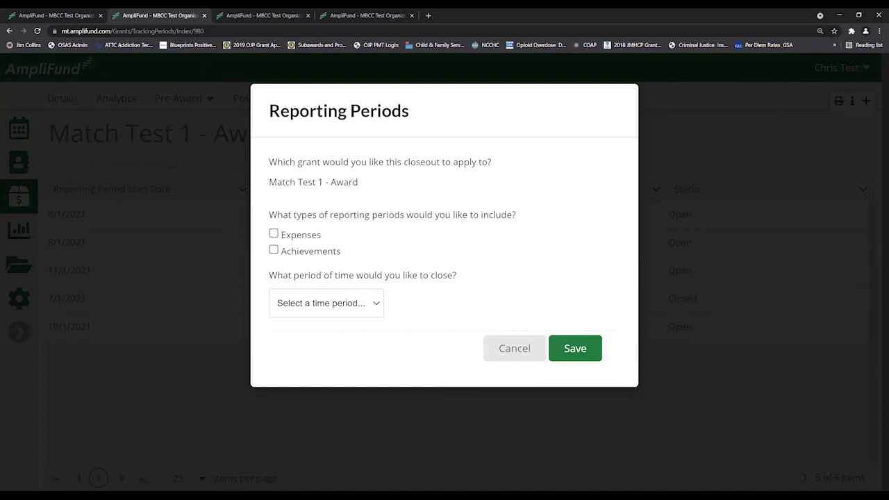
{"action": "left_click", "coordinate": [274, 251]}
{"action": "left_click", "coordinate": [383, 305]}
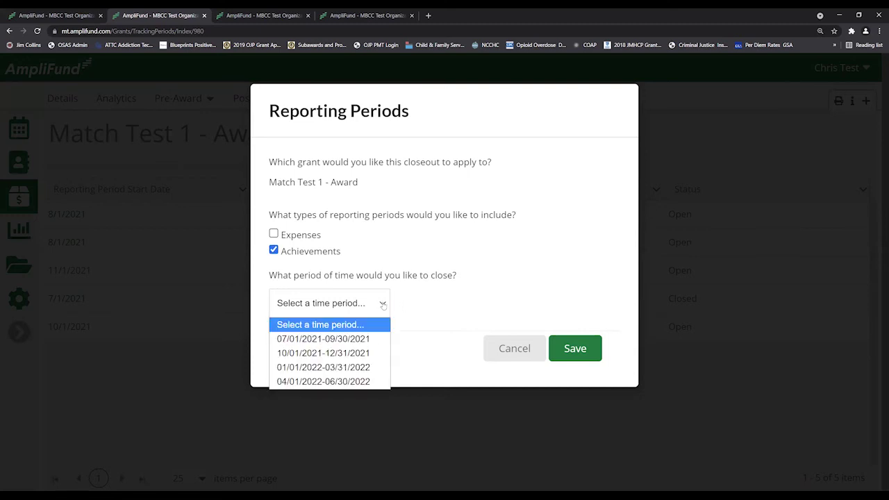
{"action": "left_click", "coordinate": [364, 382]}
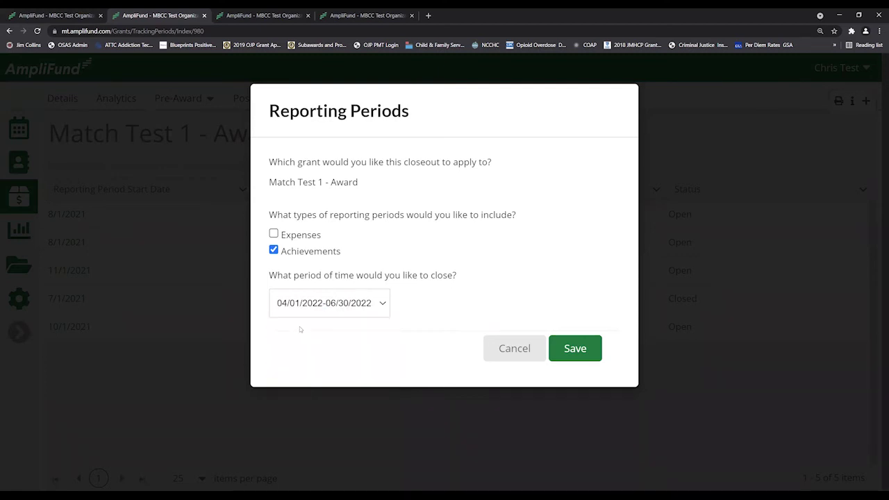
{"action": "left_click", "coordinate": [574, 352]}
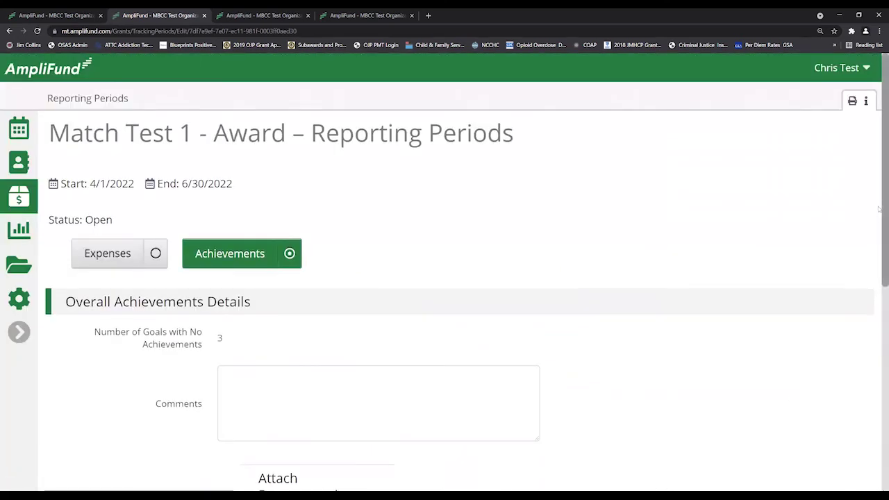
Review the 4/1/2022 to 6/30/2022 period's achievement details, then save it and return to the Reporting Periods list
{"action": "scroll", "coordinate": [278, 250], "scroll_direction": "down", "scroll_amount": 1}
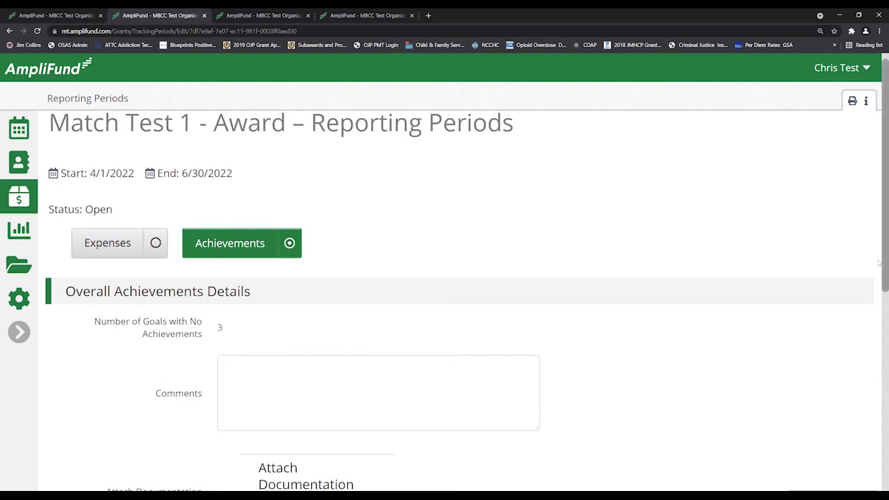
{"action": "left_click_drag", "start_coordinate": [880, 263], "coordinate": [880, 346]}
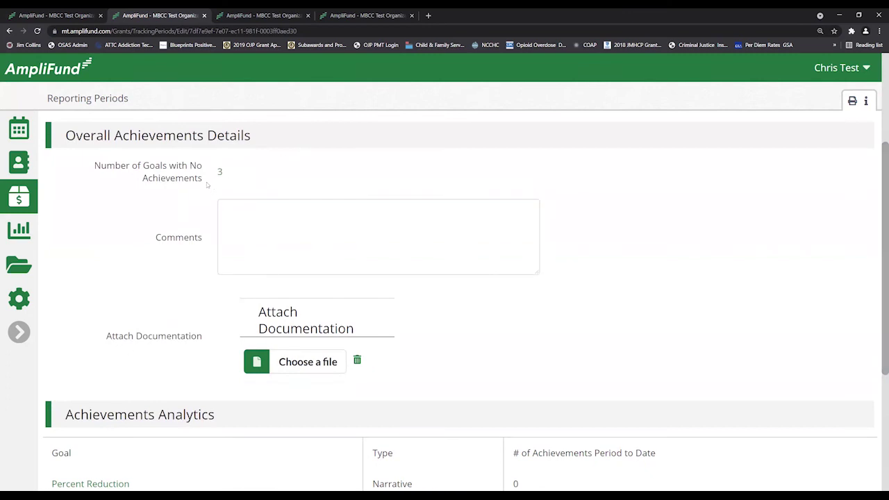
{"action": "left_click_drag", "start_coordinate": [93, 169], "coordinate": [233, 174]}
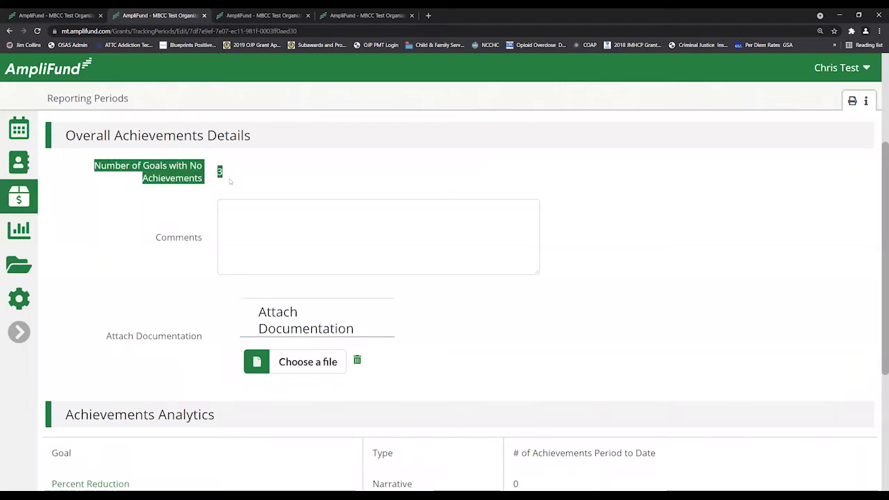
{"action": "left_click", "coordinate": [230, 179]}
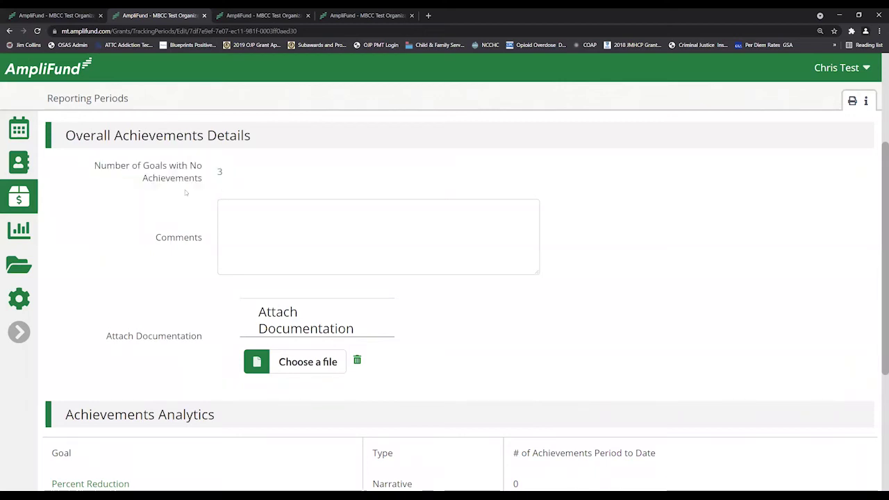
{"action": "scroll", "coordinate": [879, 337], "scroll_direction": "down", "scroll_amount": 1}
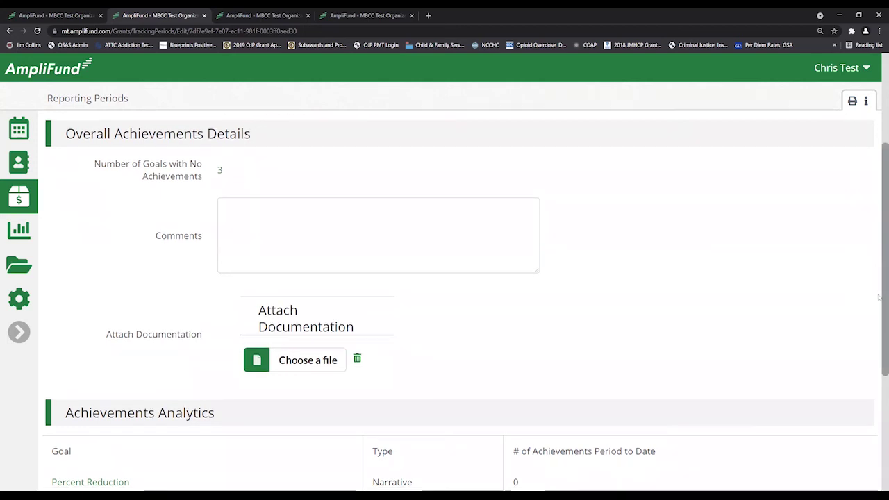
{"action": "scroll", "coordinate": [879, 337], "scroll_direction": "down", "scroll_amount": 4}
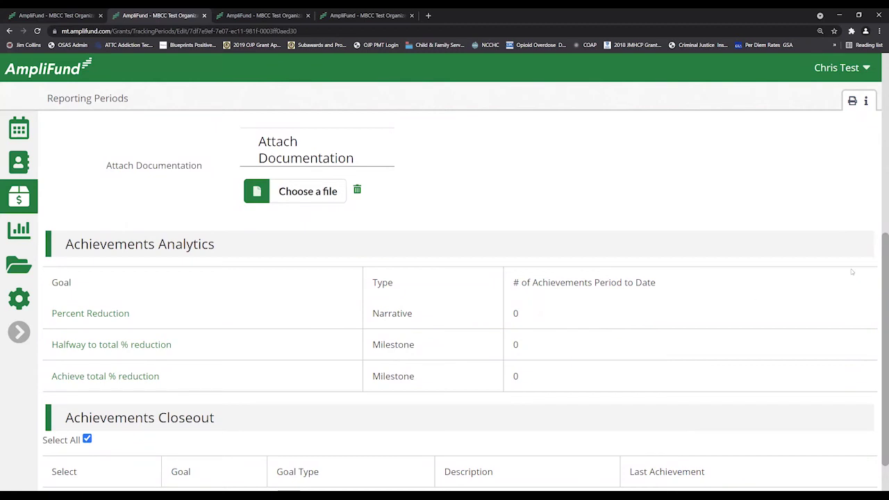
{"action": "scroll", "coordinate": [879, 275], "scroll_direction": "down", "scroll_amount": 1}
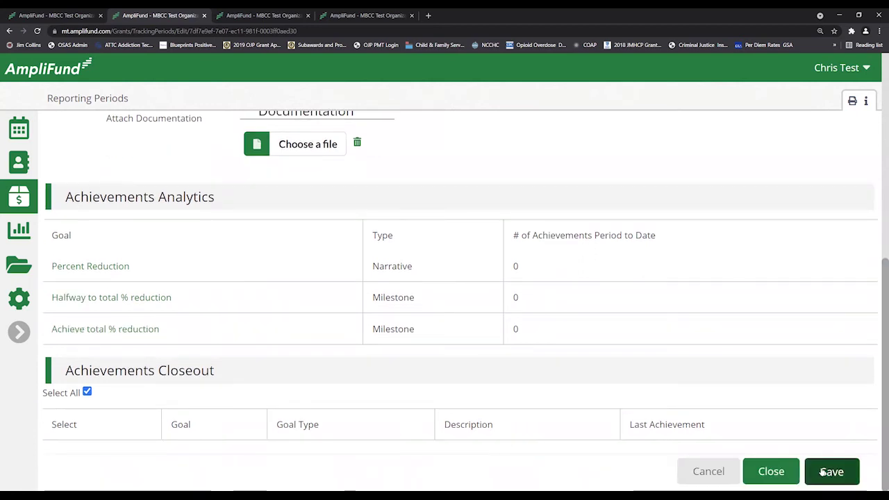
{"action": "left_click", "coordinate": [823, 472]}
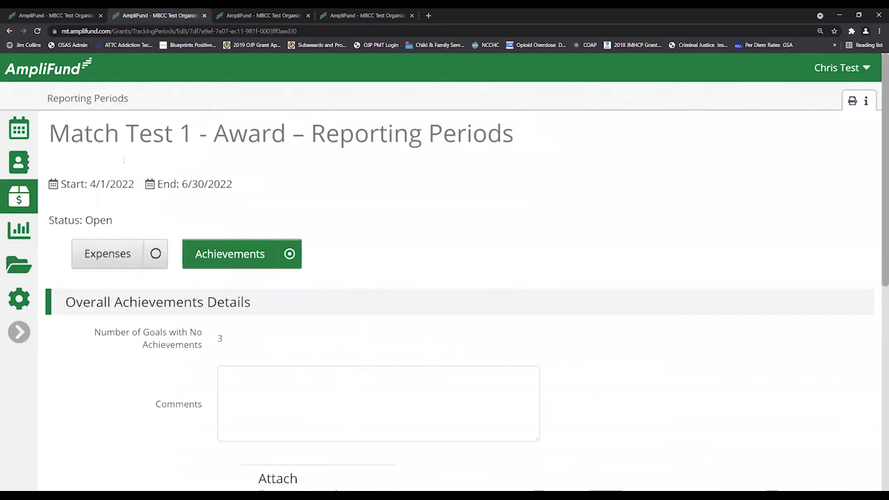
{"action": "left_click", "coordinate": [97, 101]}
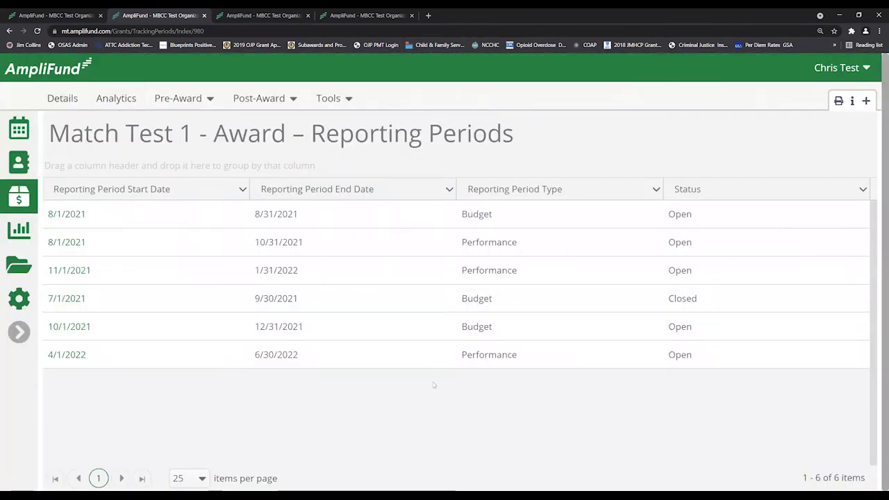
Check which time periods are offered for another Achievements reporting period and dismiss the form without saving
{"action": "left_click", "coordinate": [867, 101]}
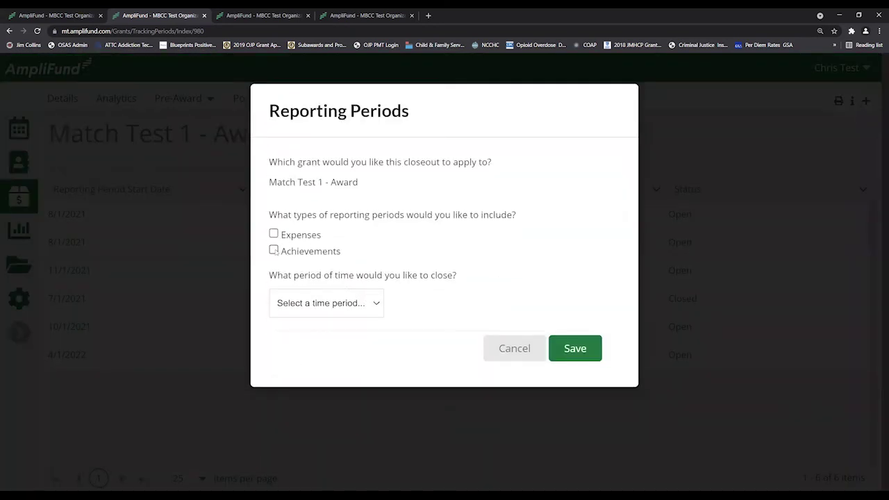
{"action": "left_click", "coordinate": [274, 250]}
{"action": "left_click", "coordinate": [378, 303]}
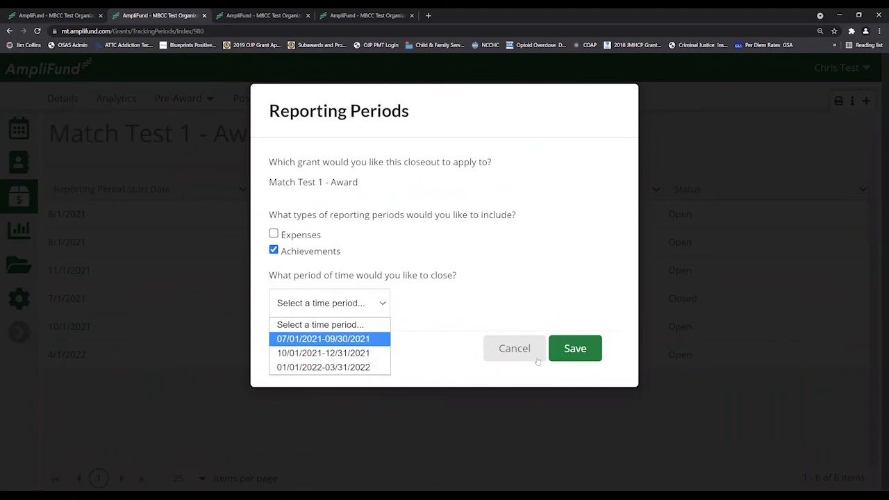
{"action": "left_click", "coordinate": [424, 477]}
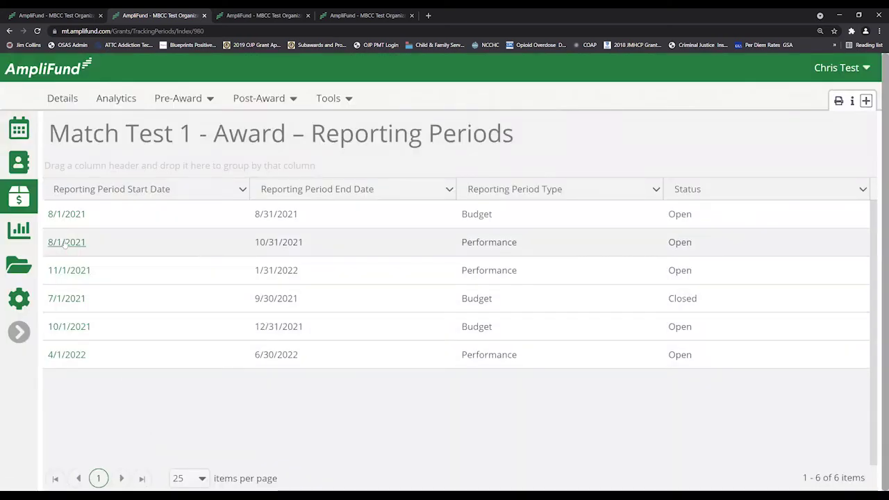
Open the 8/1/2021 to 10/31/2021 Performance reporting period and review its overall details, achievements analytics and closeout goals
{"action": "left_click", "coordinate": [64, 243]}
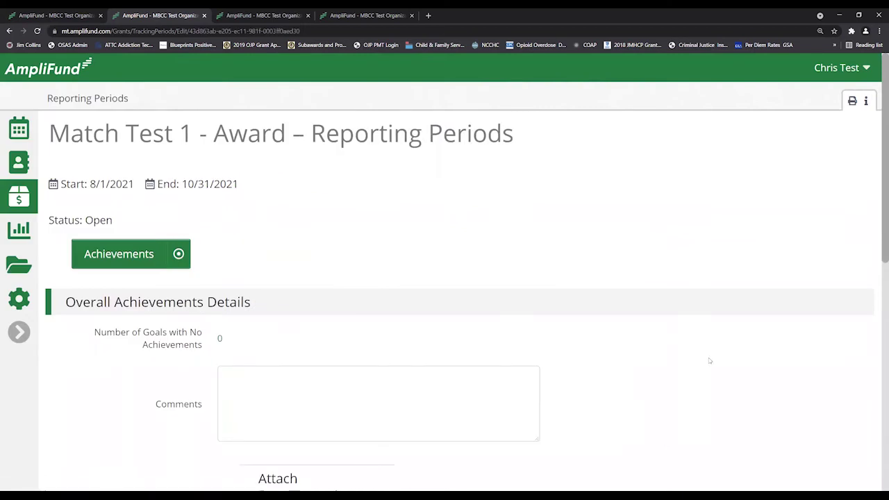
{"action": "double_click", "coordinate": [219, 338]}
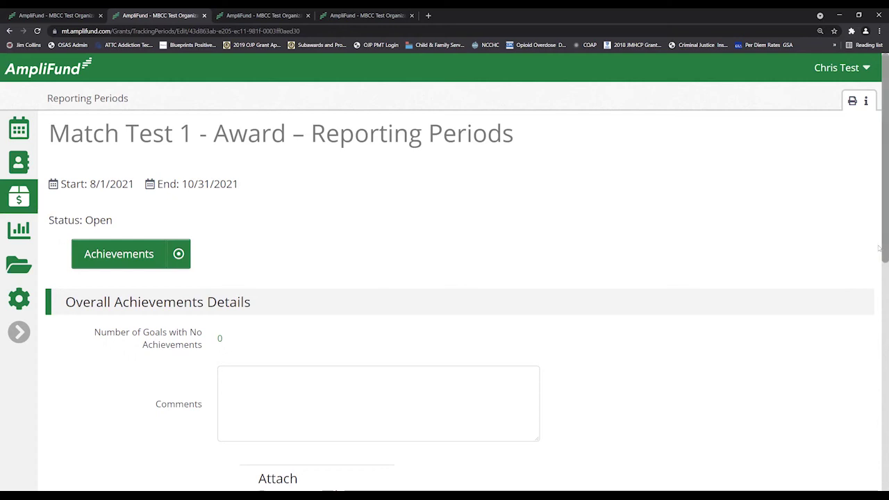
{"action": "left_click_drag", "start_coordinate": [880, 244], "coordinate": [842, 311]}
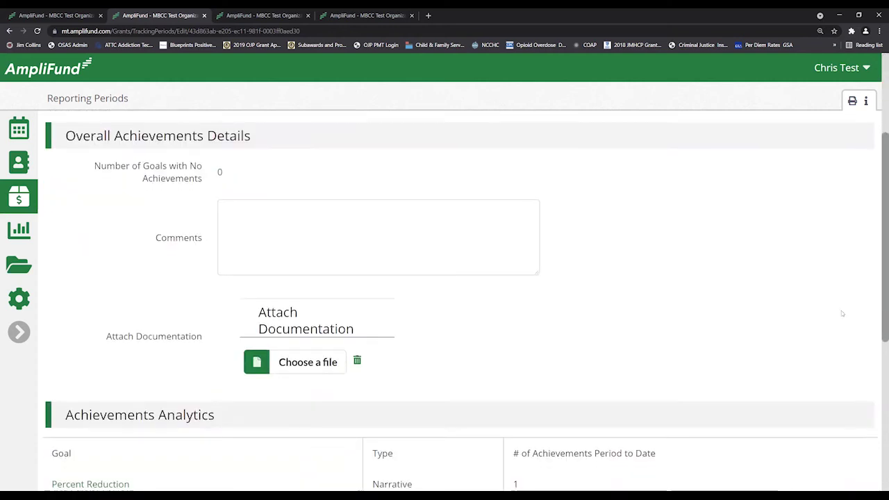
{"action": "left_click", "coordinate": [406, 222]}
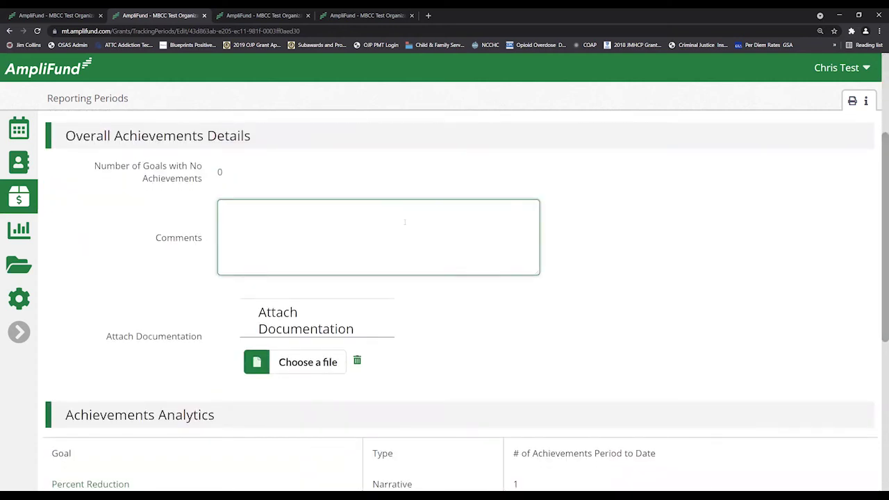
{"action": "left_click_drag", "start_coordinate": [878, 227], "coordinate": [879, 228]}
{"action": "scroll", "coordinate": [498, 228], "scroll_direction": "down", "scroll_amount": 2}
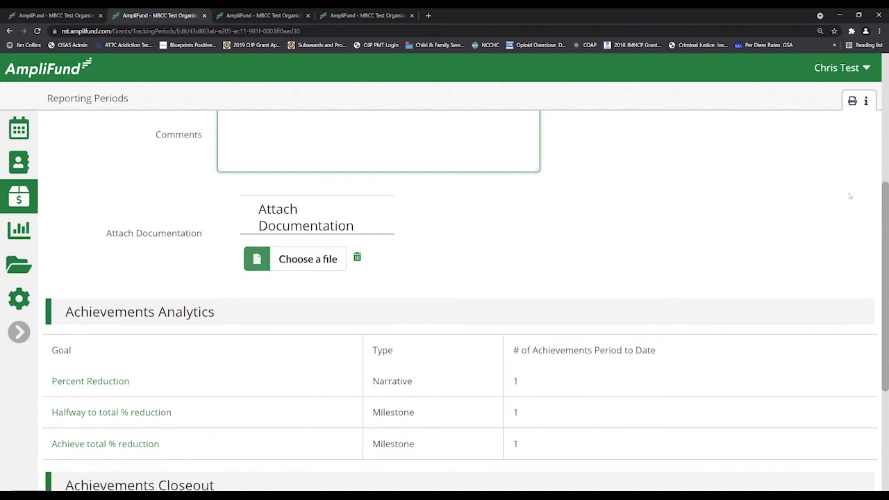
{"action": "scroll", "coordinate": [879, 198], "scroll_direction": "down", "scroll_amount": 2}
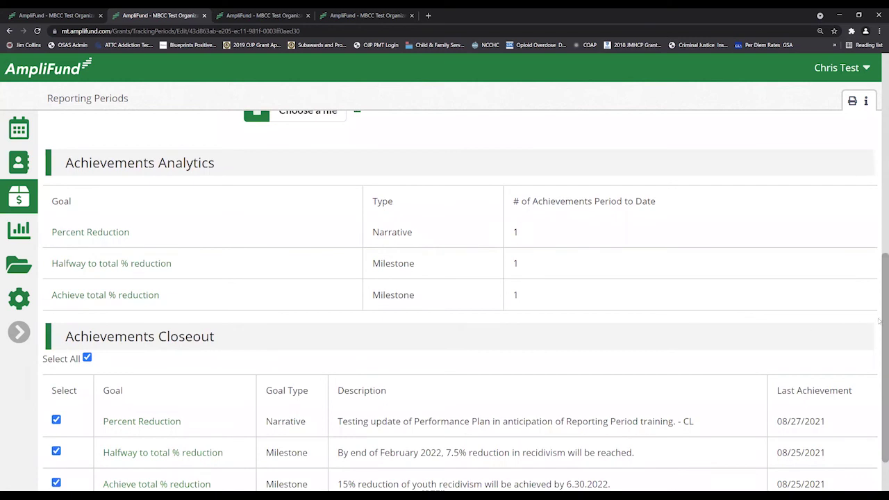
{"action": "scroll", "coordinate": [880, 330], "scroll_direction": "down", "scroll_amount": 2}
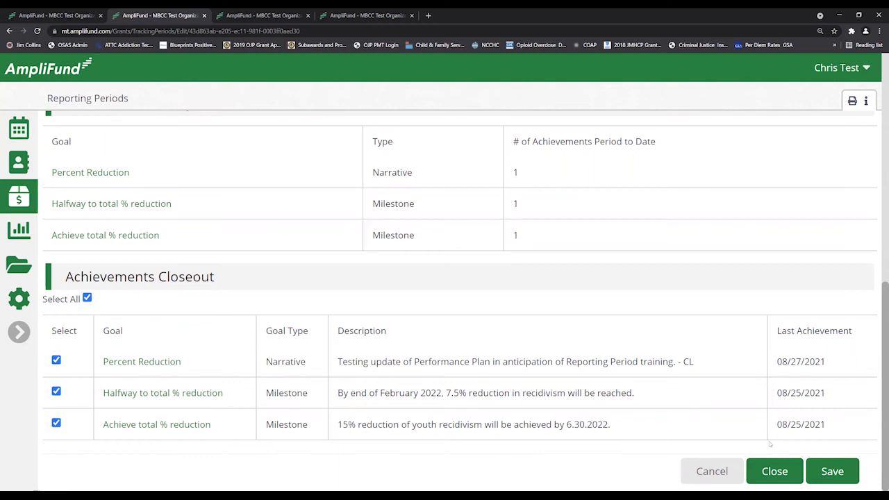
Close the 8/1/2021 to 10/31/2021 performance period to submit it to the funder, and return to the Reporting Periods list
{"action": "left_click", "coordinate": [771, 472]}
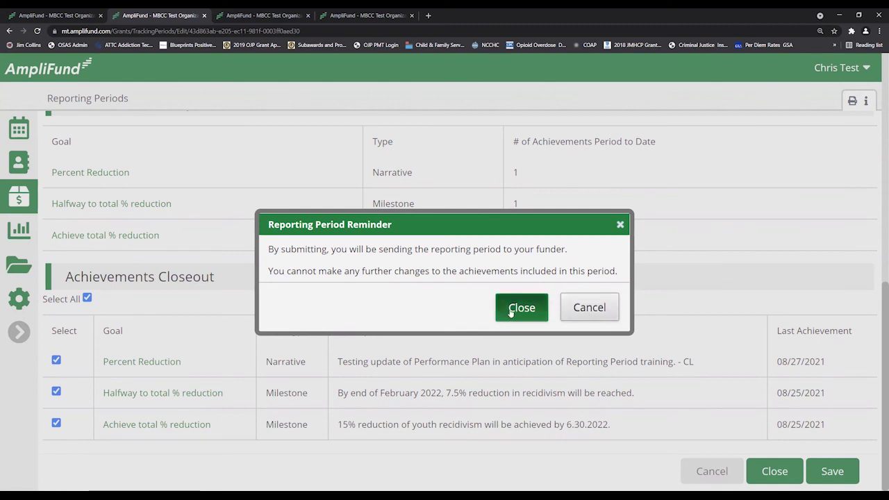
{"action": "left_click", "coordinate": [521, 307]}
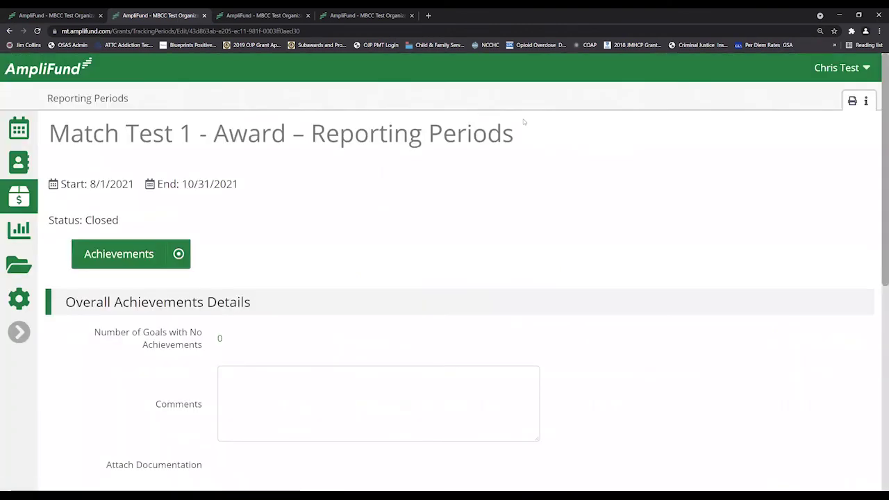
{"action": "left_click", "coordinate": [89, 100]}
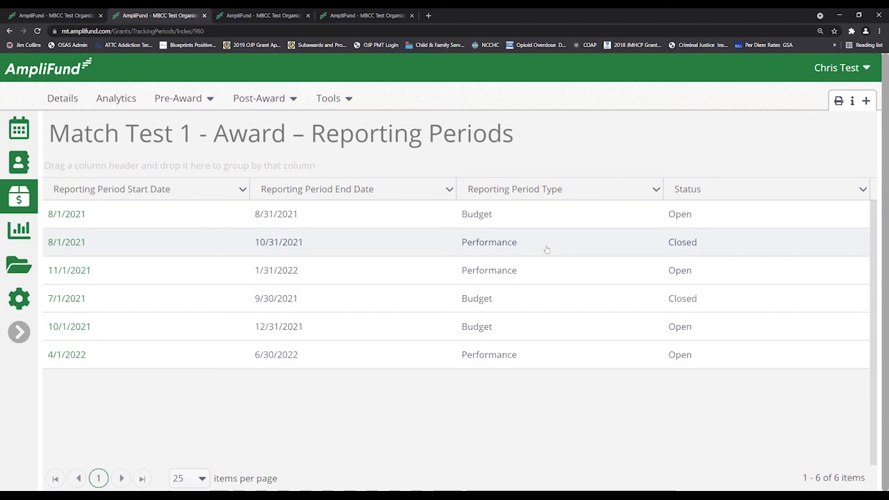
Open the 11/1/2021 to 1/31/2022 Performance reporting period, view the Percent Reduction goal's details from its achievements analytics, and dismiss them
{"action": "left_click", "coordinate": [84, 273]}
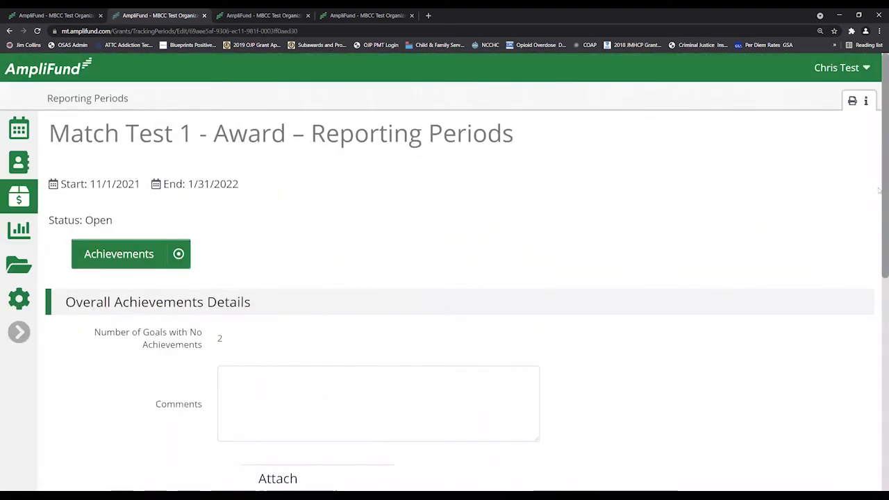
{"action": "left_click_drag", "start_coordinate": [879, 205], "coordinate": [879, 459]}
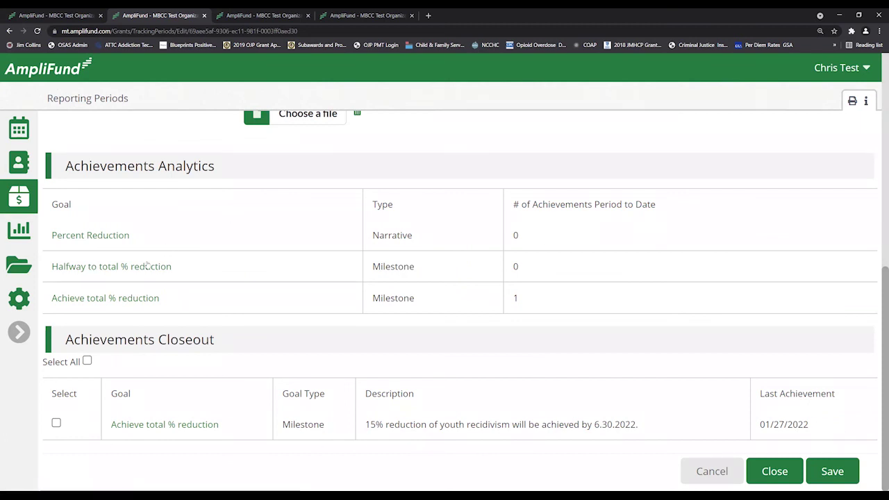
{"action": "left_click", "coordinate": [123, 236]}
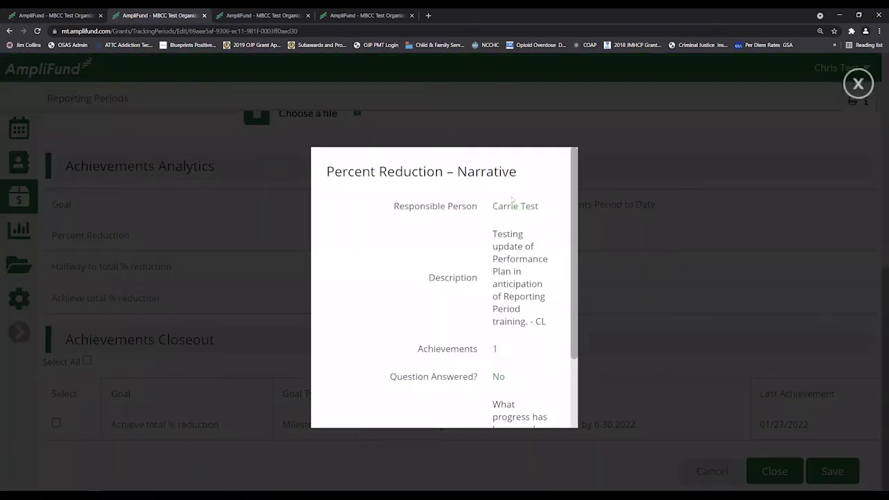
{"action": "left_click_drag", "start_coordinate": [576, 228], "coordinate": [576, 263]}
{"action": "left_click", "coordinate": [574, 292]}
{"action": "scroll", "coordinate": [573, 342], "scroll_direction": "down", "scroll_amount": 2}
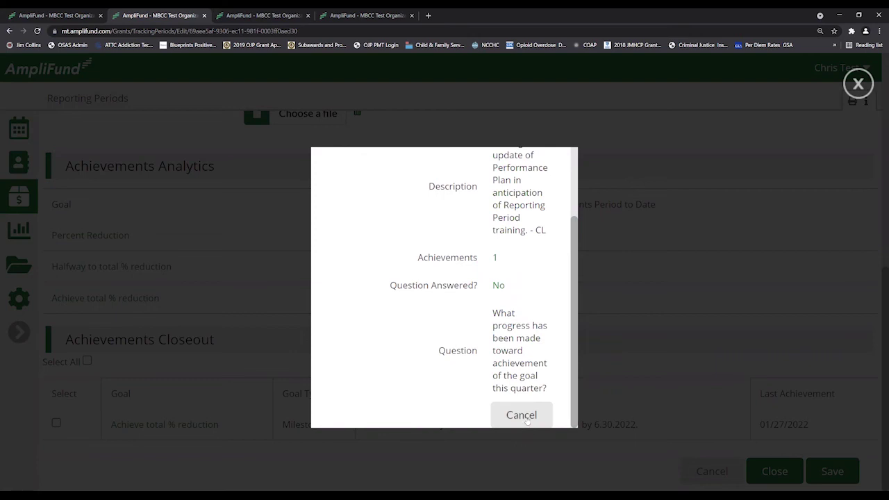
{"action": "left_click", "coordinate": [528, 419]}
{"action": "scroll", "coordinate": [534, 214], "scroll_direction": "up", "scroll_amount": 6}
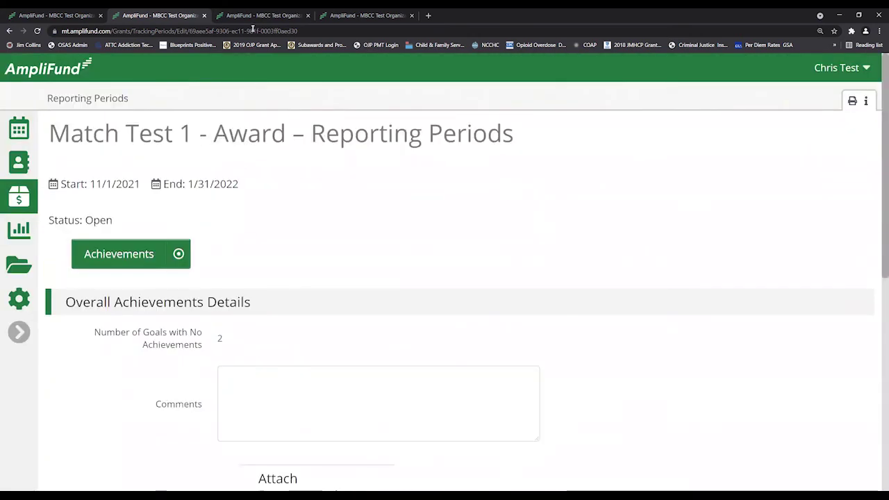
Switch to the Match Test 1 - Award Performance Plan browser tab and open the Percent Reduction goal's achievements
{"action": "left_click", "coordinate": [68, 15]}
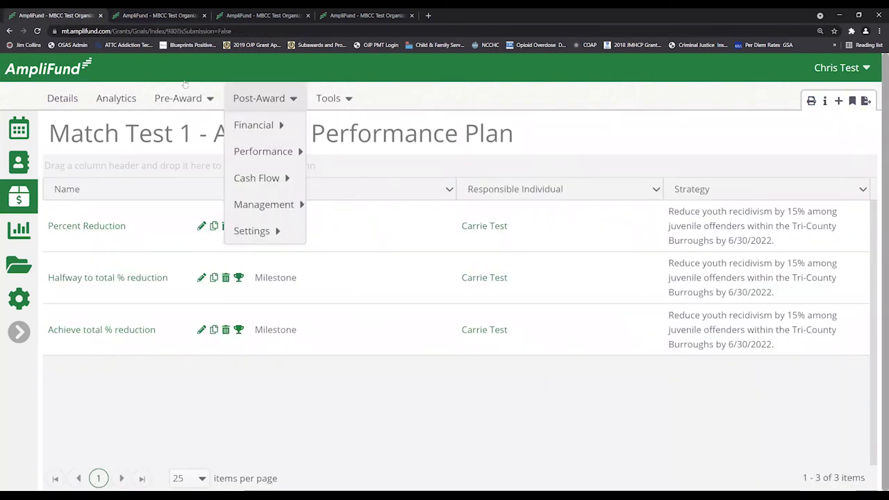
{"action": "mouse_move", "coordinate": [271, 154]}
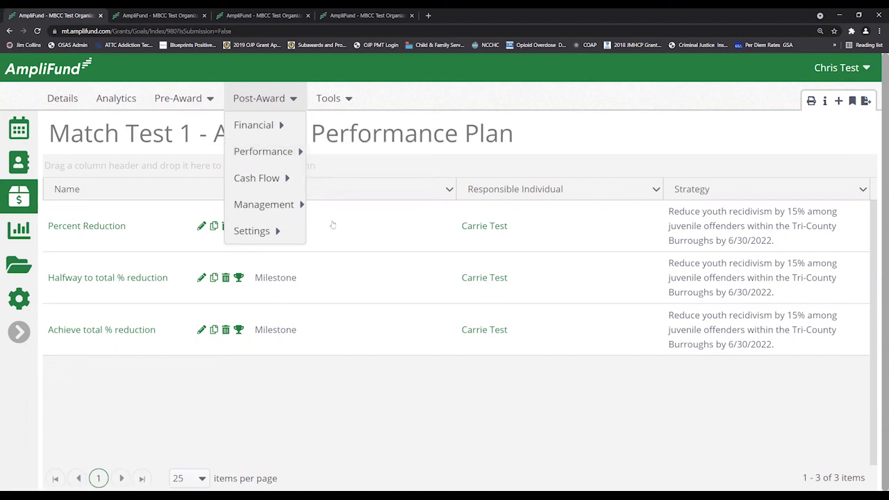
{"action": "left_click", "coordinate": [334, 154]}
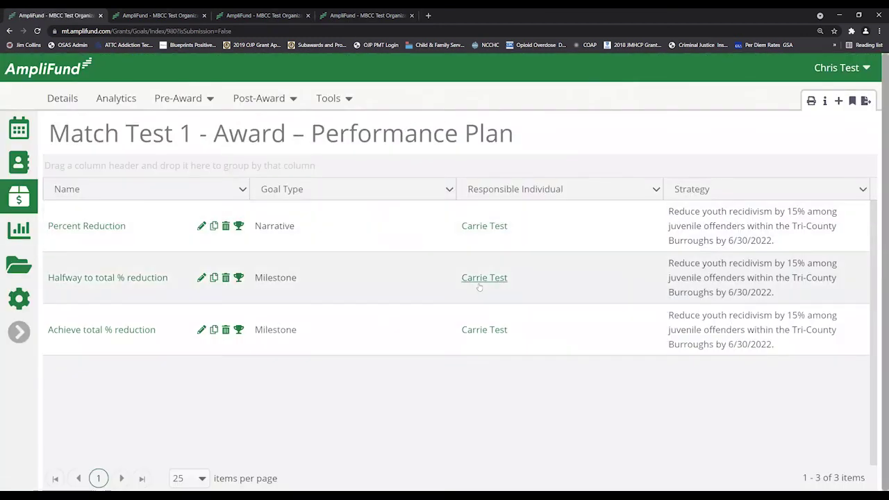
{"action": "left_click", "coordinate": [239, 225]}
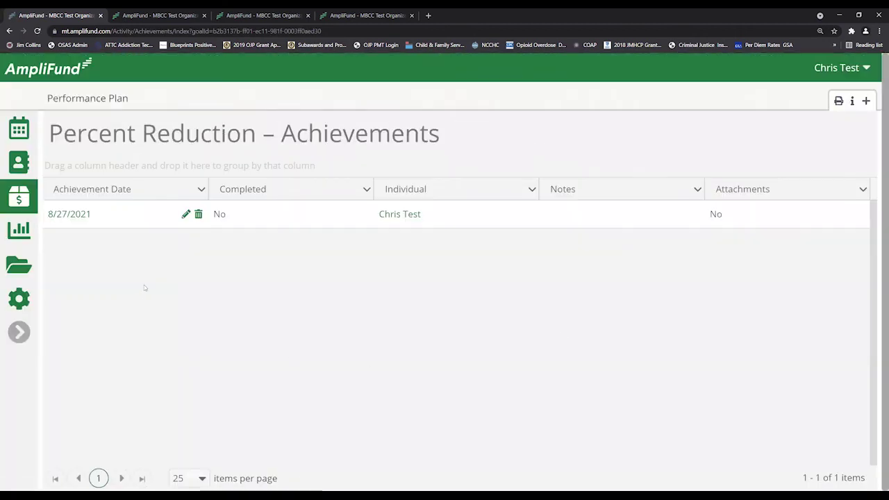
Start a new achievement for the Percent Reduction goal and set its achievement date to 10/29/2021
{"action": "left_click", "coordinate": [867, 101]}
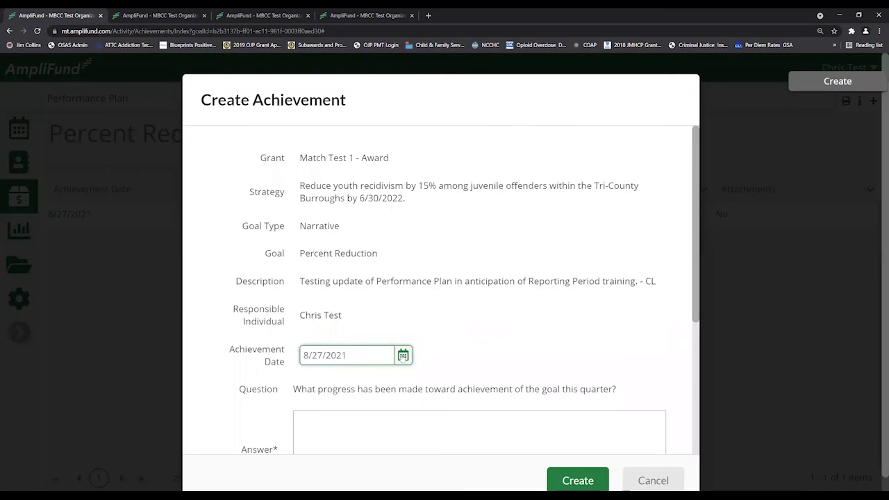
{"action": "left_click", "coordinate": [403, 355]}
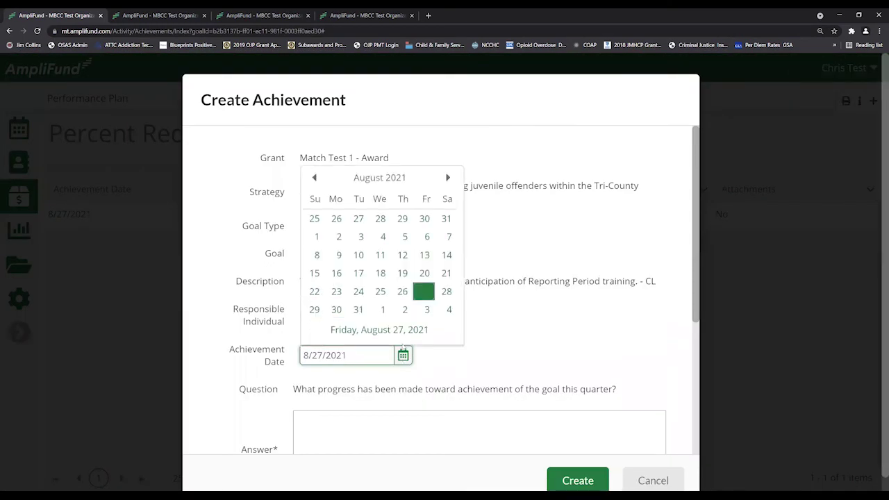
{"action": "double_click", "coordinate": [447, 178]}
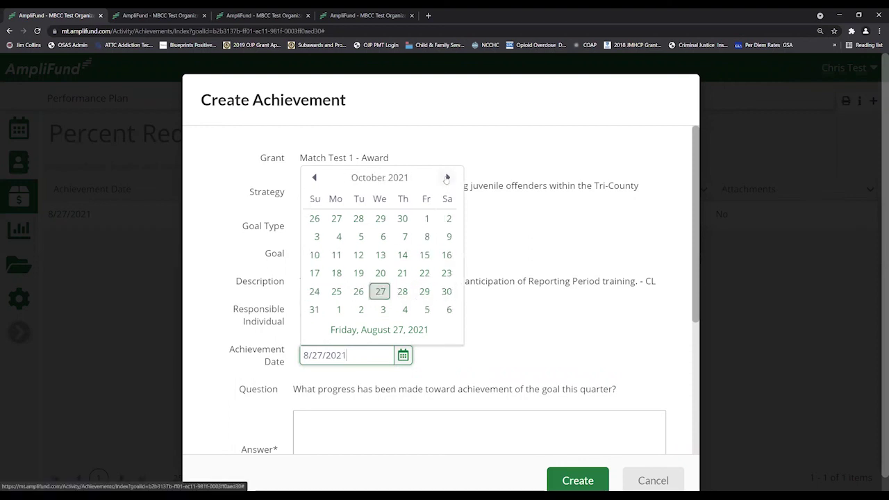
{"action": "left_click", "coordinate": [424, 291]}
{"action": "key", "text": "Tab"}
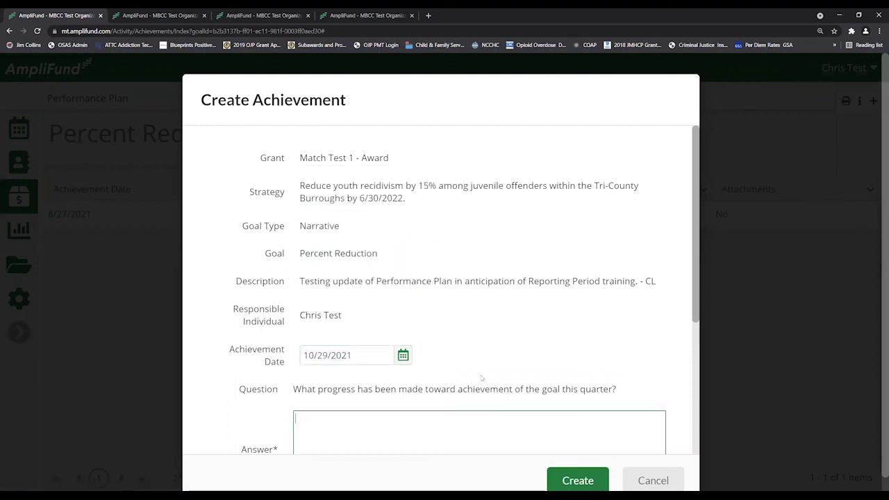
Enter the note "forgot this report/achievement on last reporting cycle" and the answer "More progress made than ever.", and create the achievement
{"action": "scroll", "coordinate": [481, 375], "scroll_direction": "down", "scroll_amount": 3}
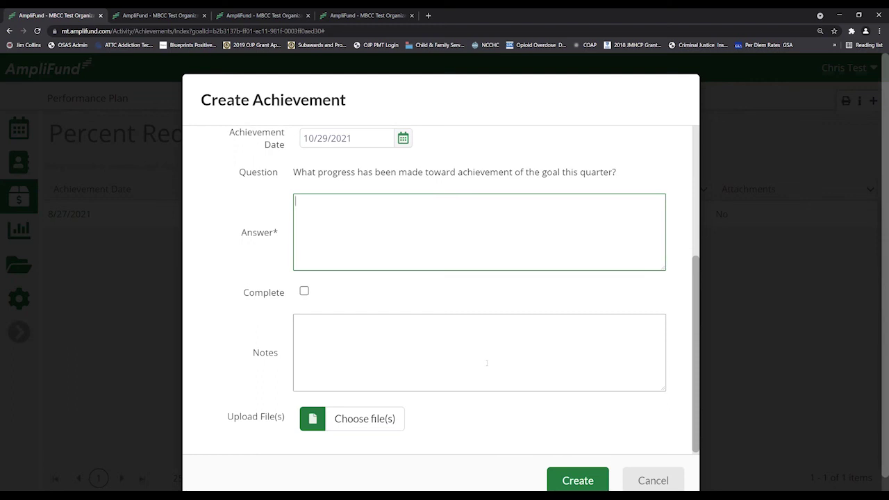
{"action": "left_click", "coordinate": [487, 363]}
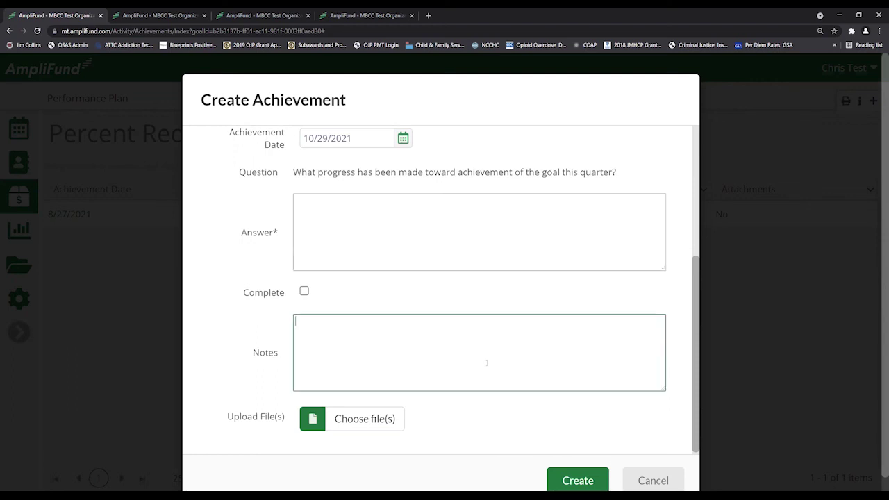
{"action": "type", "text": "forgot this report/ac"}
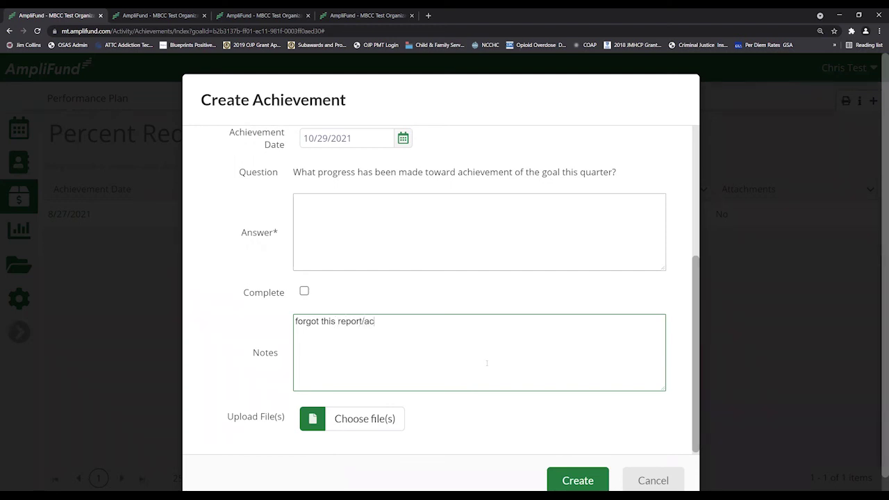
{"action": "type", "text": "hievement on "}
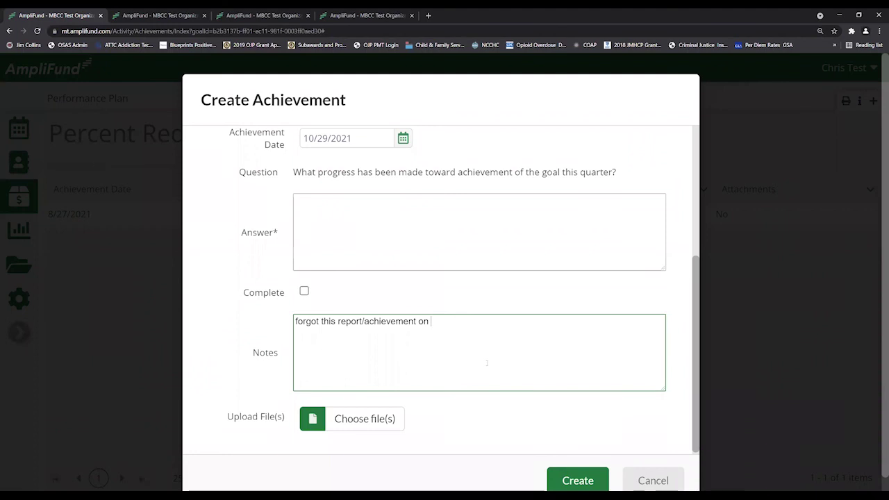
{"action": "type", "text": "last reporting cycle"}
{"action": "left_click", "coordinate": [506, 234]}
{"action": "type", "text": "More prob"}
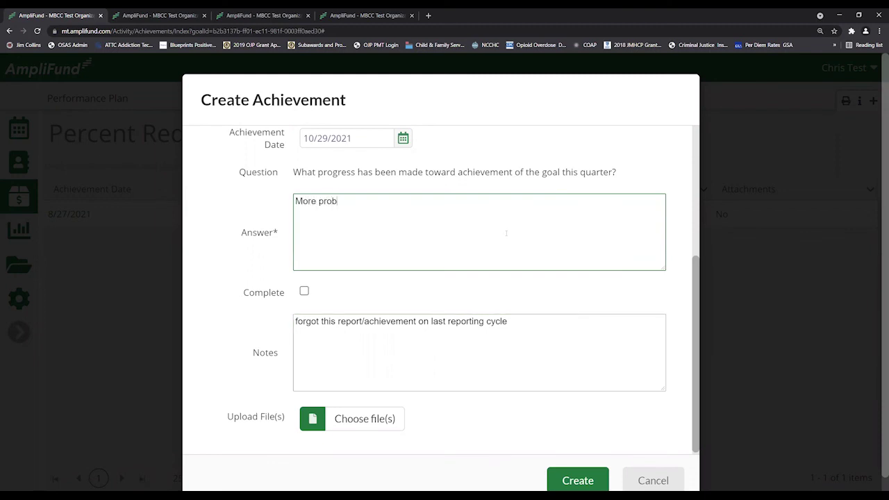
{"action": "type", "text": "ress made than ever."}
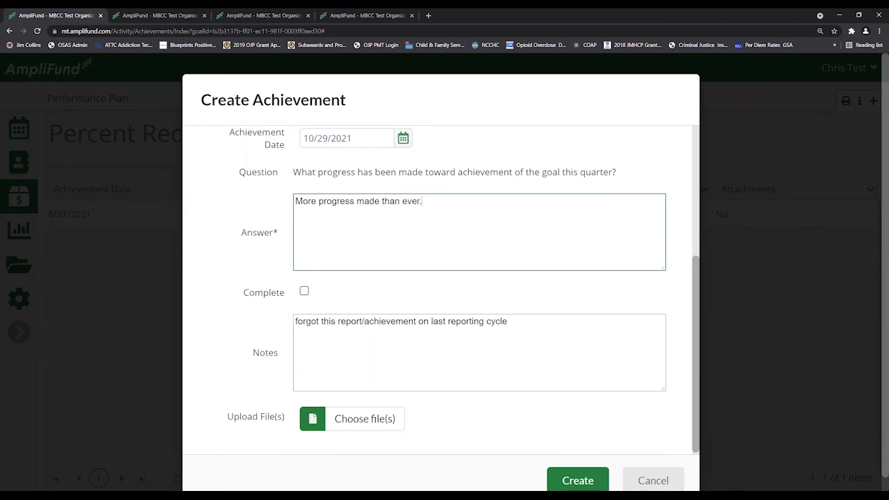
{"action": "left_click", "coordinate": [601, 473]}
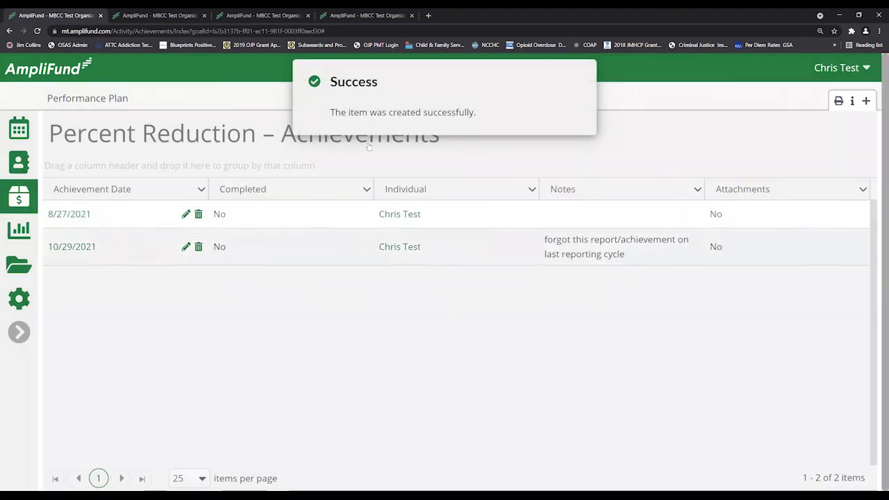
Switch back to the 11/1/2021 to 1/31/2022 reporting period's browser tab, reload its achievements, and review the analytics and closeout goals
{"action": "left_click", "coordinate": [140, 17]}
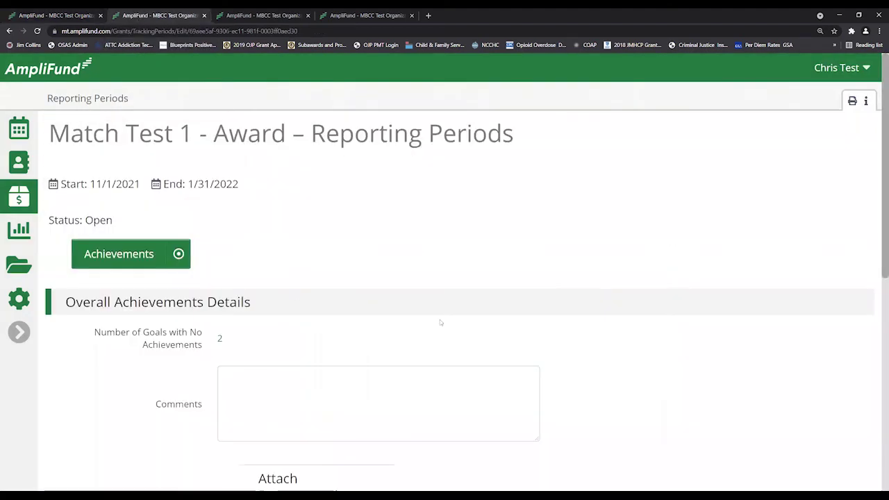
{"action": "left_click", "coordinate": [146, 256]}
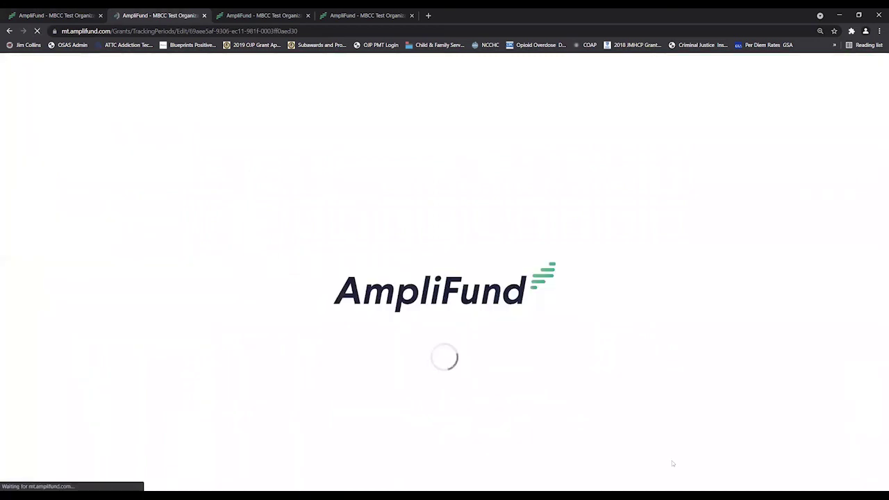
{"action": "scroll", "coordinate": [753, 253], "scroll_direction": "down", "scroll_amount": 6}
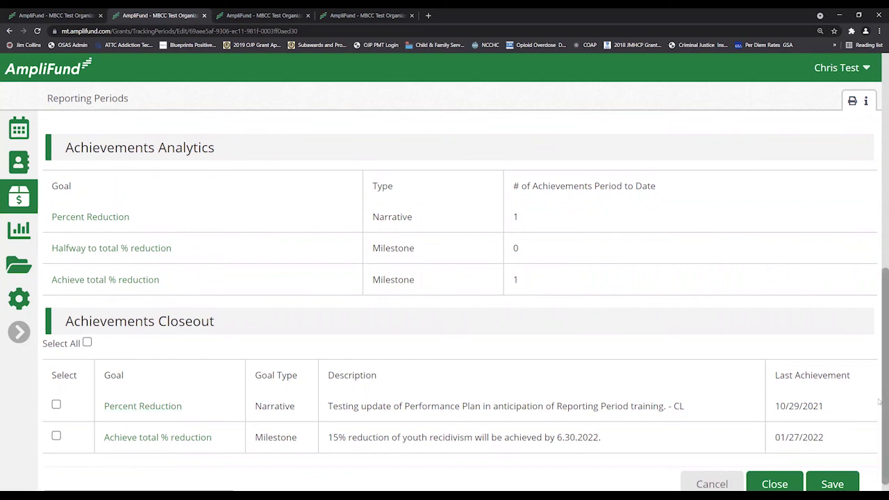
{"action": "scroll", "coordinate": [879, 402], "scroll_direction": "up", "scroll_amount": 3}
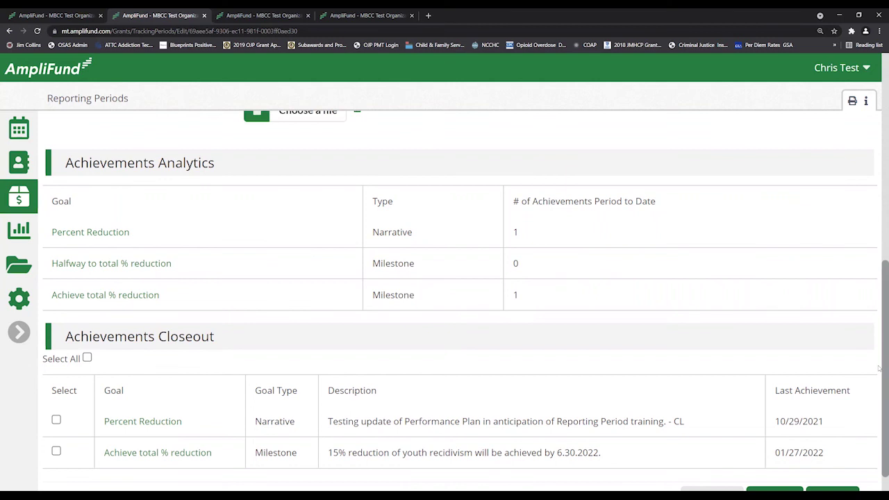
{"action": "scroll", "coordinate": [875, 259], "scroll_direction": "up", "scroll_amount": 3}
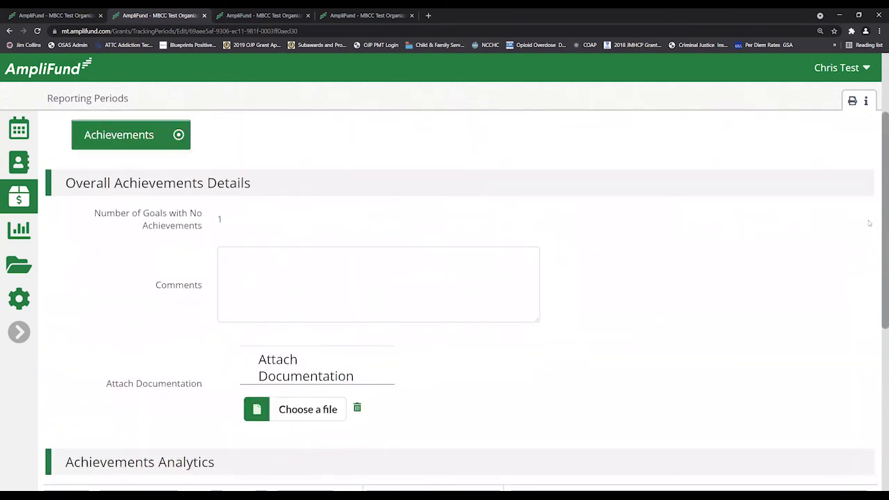
Compare the reporting period's start and end dates with the Percent Reduction goal's last achievement date in the closeout list
{"action": "left_click_drag", "start_coordinate": [240, 165], "coordinate": [45, 169]}
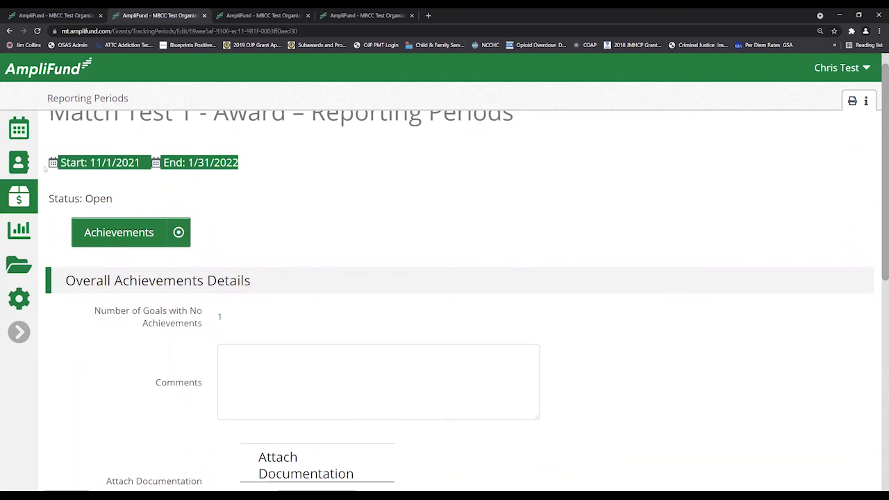
{"action": "left_click", "coordinate": [106, 166]}
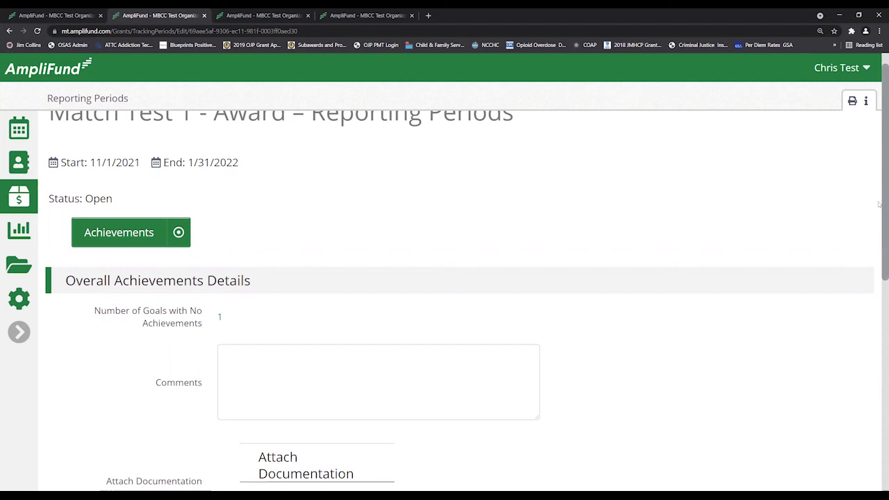
{"action": "scroll", "coordinate": [877, 349], "scroll_direction": "down", "scroll_amount": 2}
{"action": "scroll", "coordinate": [876, 349], "scroll_direction": "down", "scroll_amount": 4}
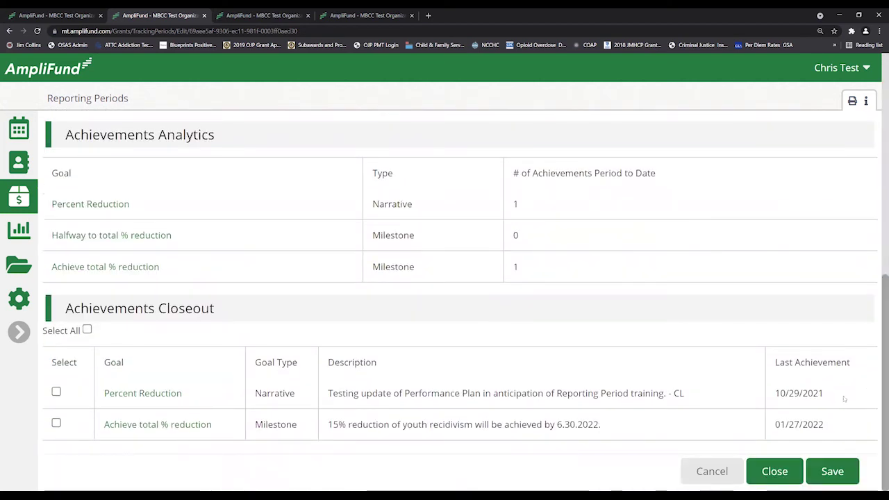
{"action": "left_click_drag", "start_coordinate": [825, 394], "coordinate": [768, 399]}
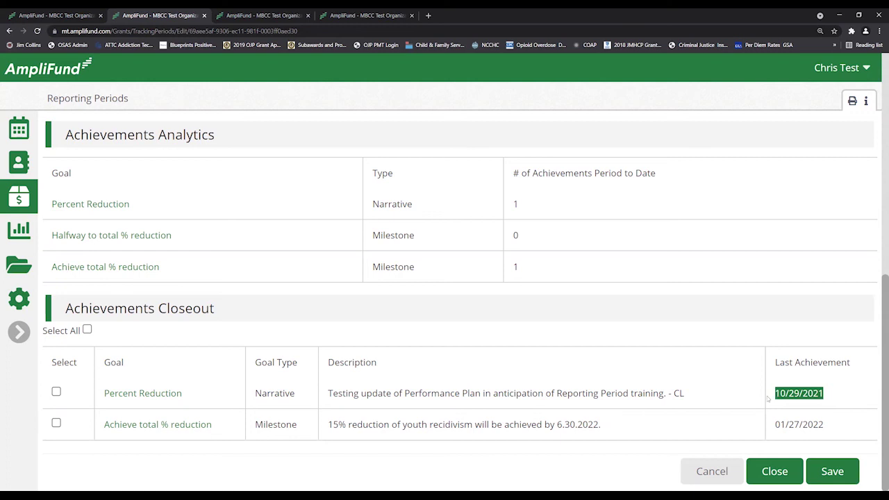
Select the Percent Reduction and Achieve total % reduction goals for closeout, save the reporting period, and return to the reporting periods list
{"action": "left_click", "coordinate": [56, 392]}
{"action": "left_click", "coordinate": [57, 423]}
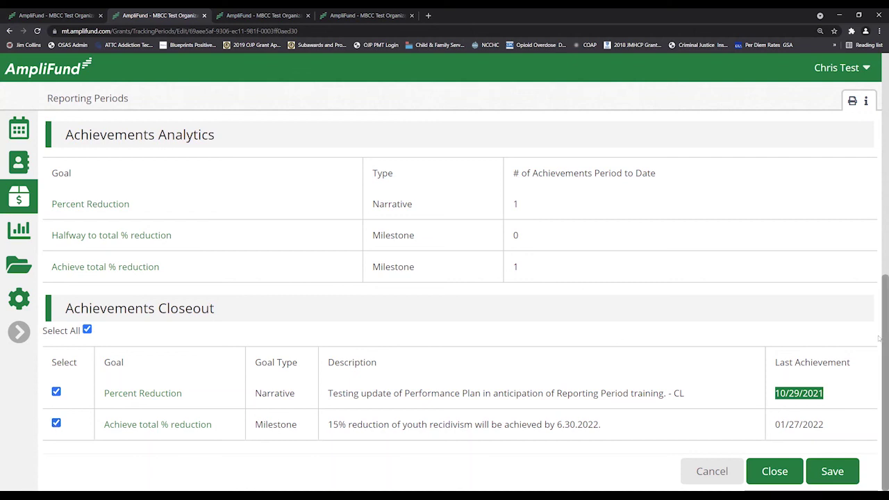
{"action": "left_click_drag", "start_coordinate": [880, 338], "coordinate": [879, 118]}
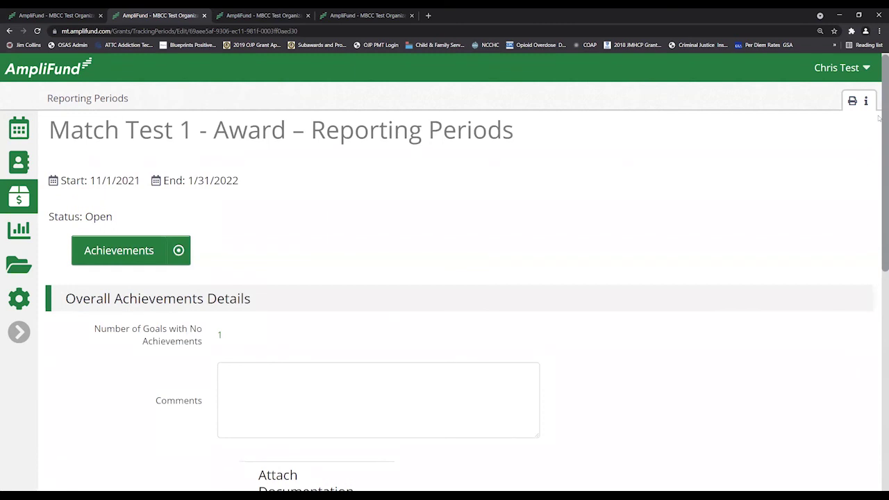
{"action": "scroll", "coordinate": [880, 259], "scroll_direction": "down", "scroll_amount": 6}
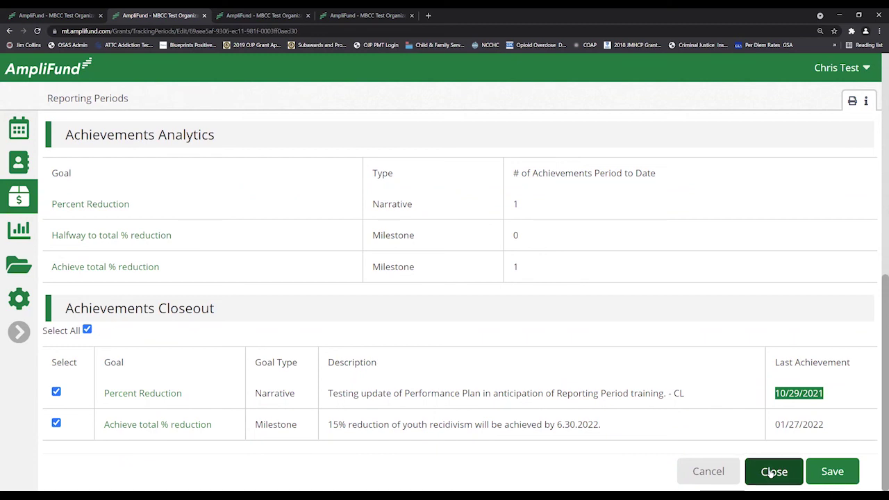
{"action": "left_click", "coordinate": [842, 473]}
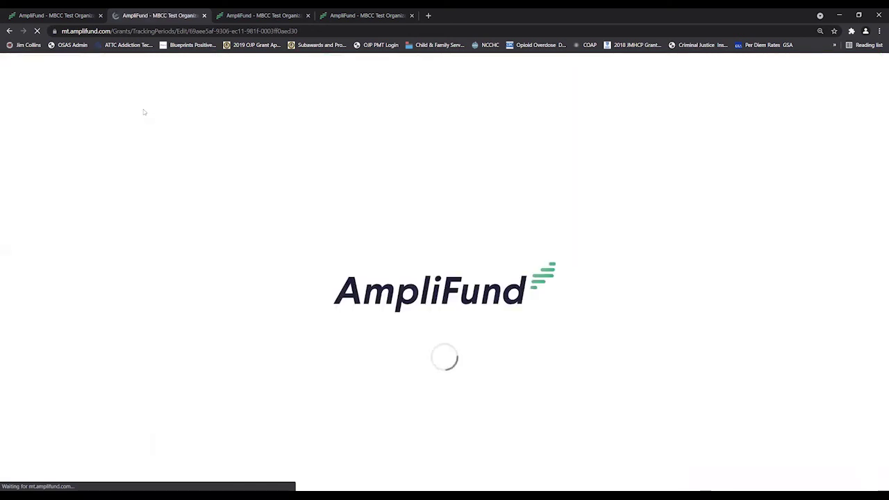
{"action": "left_click", "coordinate": [113, 100]}
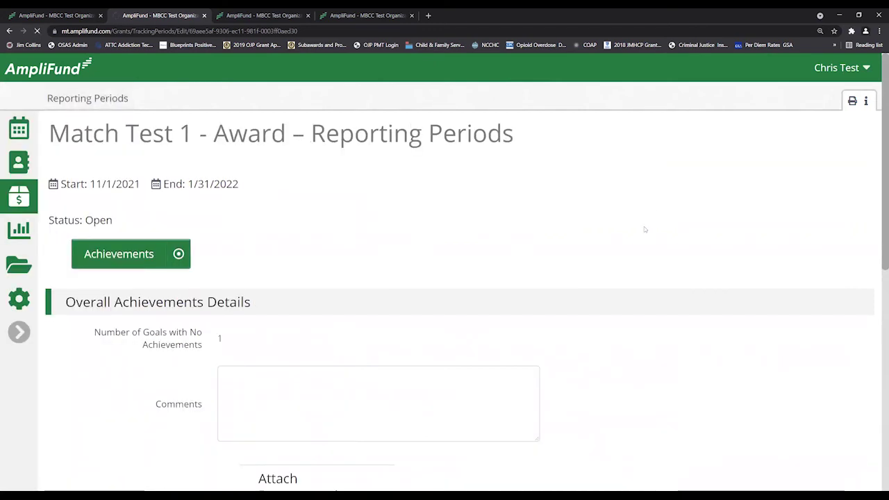